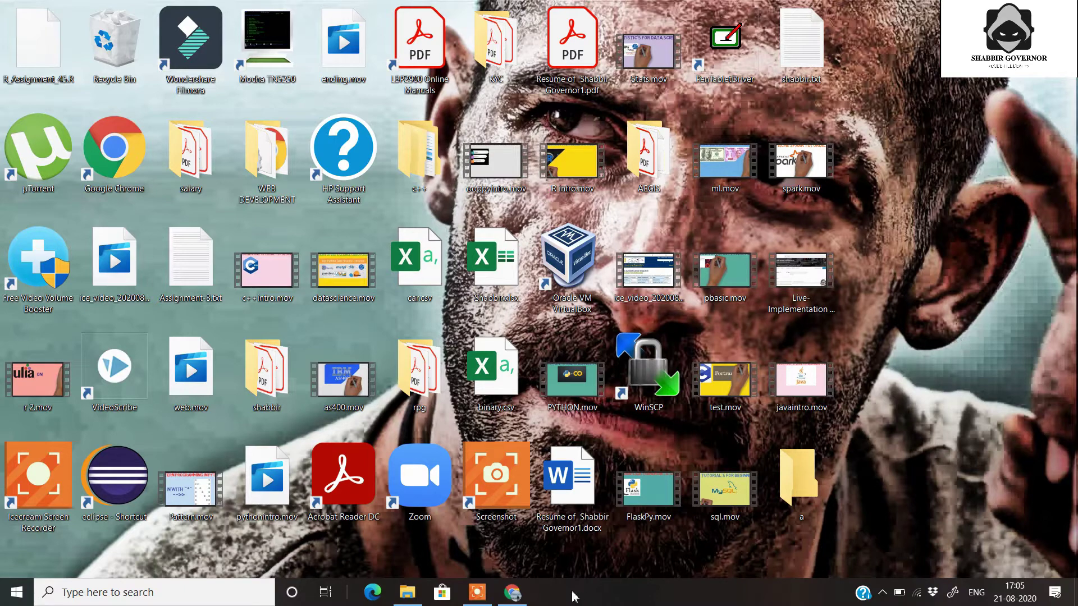
- From the java jdk download results, open Oracle's Java SE Downloads page and scroll through Java SE 14, 11 and 8u261
click(513, 592)
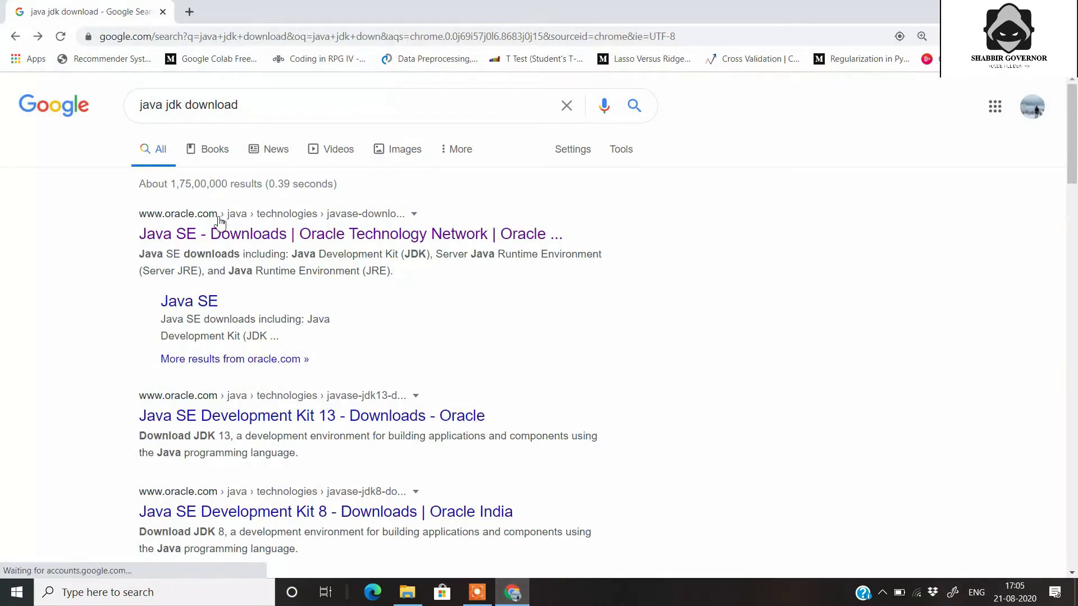
click(163, 243)
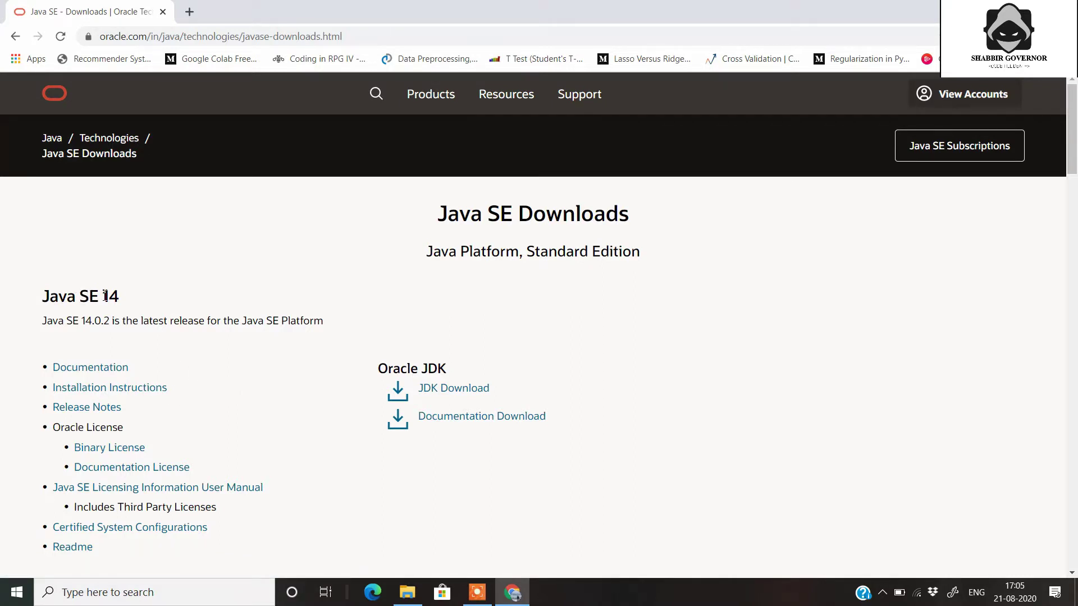
scroll(113, 270, down, 10)
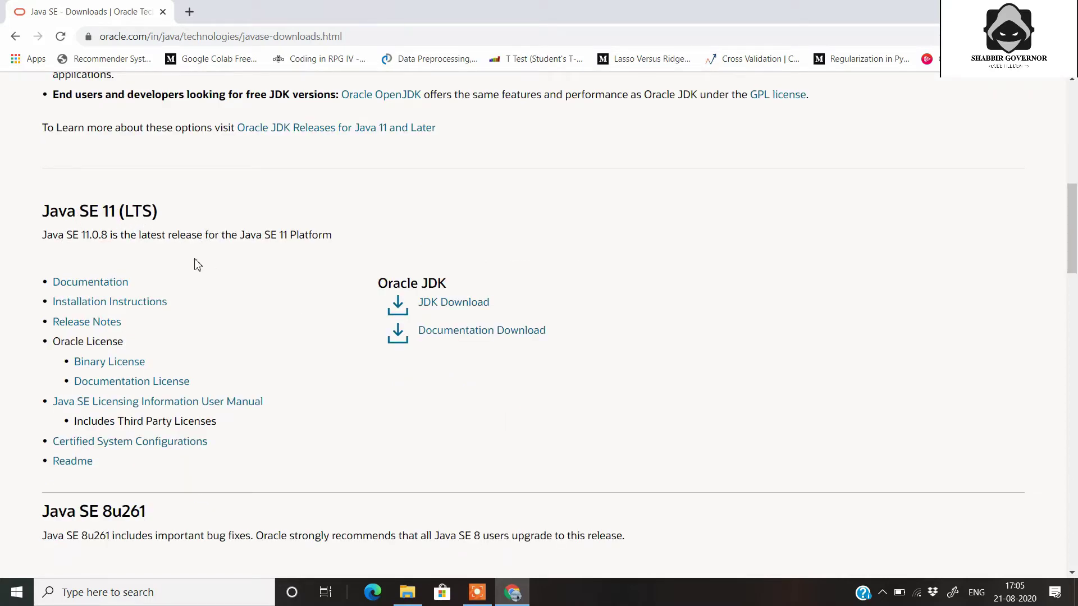
scroll(241, 230, down, 5)
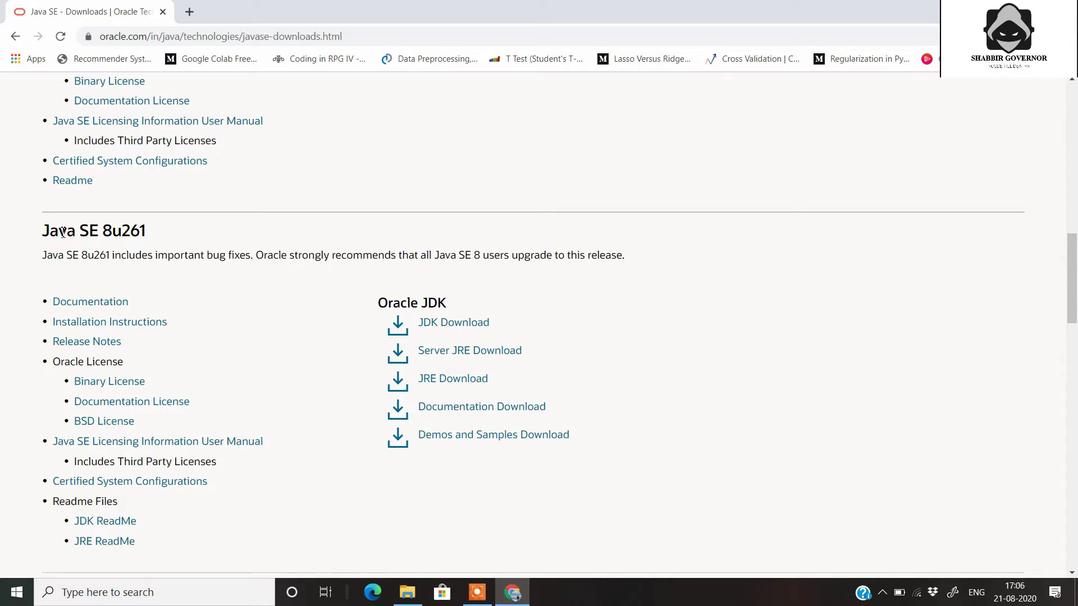
scroll(75, 238, up, 10)
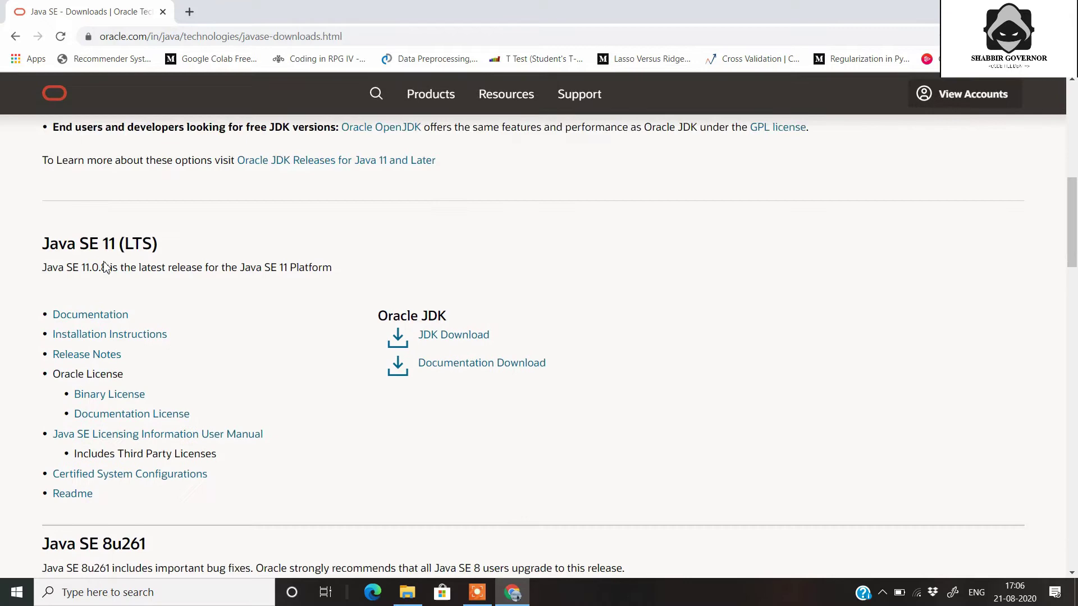
scroll(104, 266, up, 3)
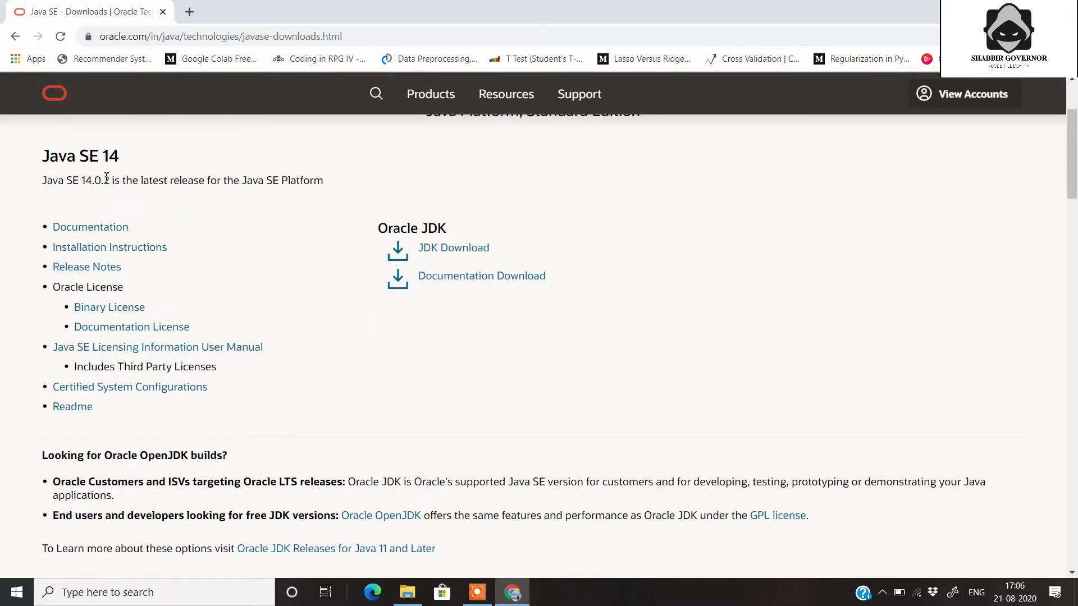
- Accept the Oracle license and download jdk-14.0.2_windows-x64_bin.exe from the Java SE 14 JDK page
click(450, 250)
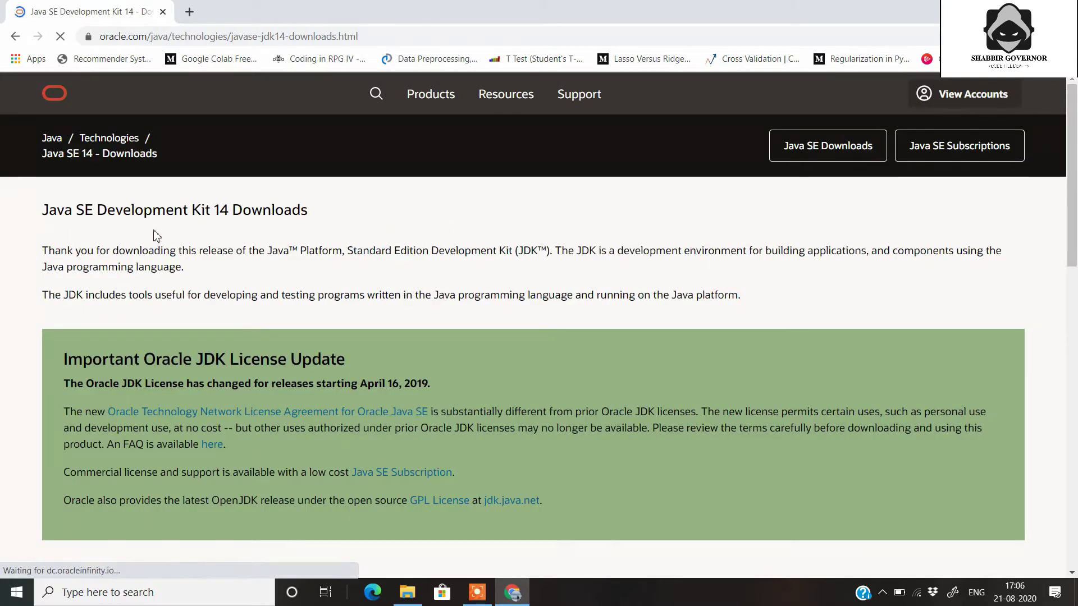
scroll(156, 234, down, 10)
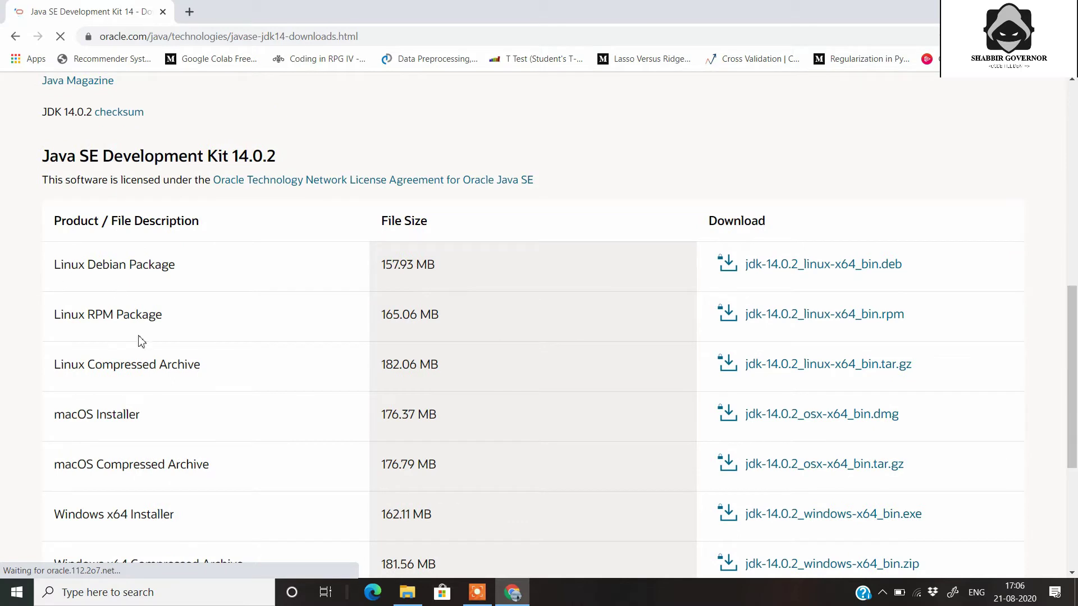
scroll(148, 340, down, 1)
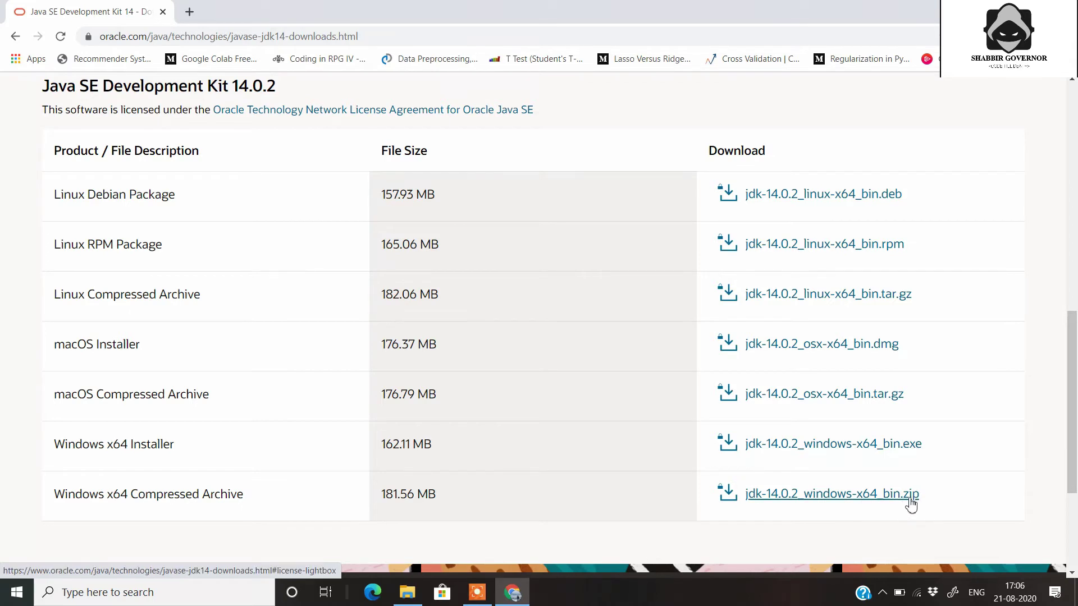
click(800, 446)
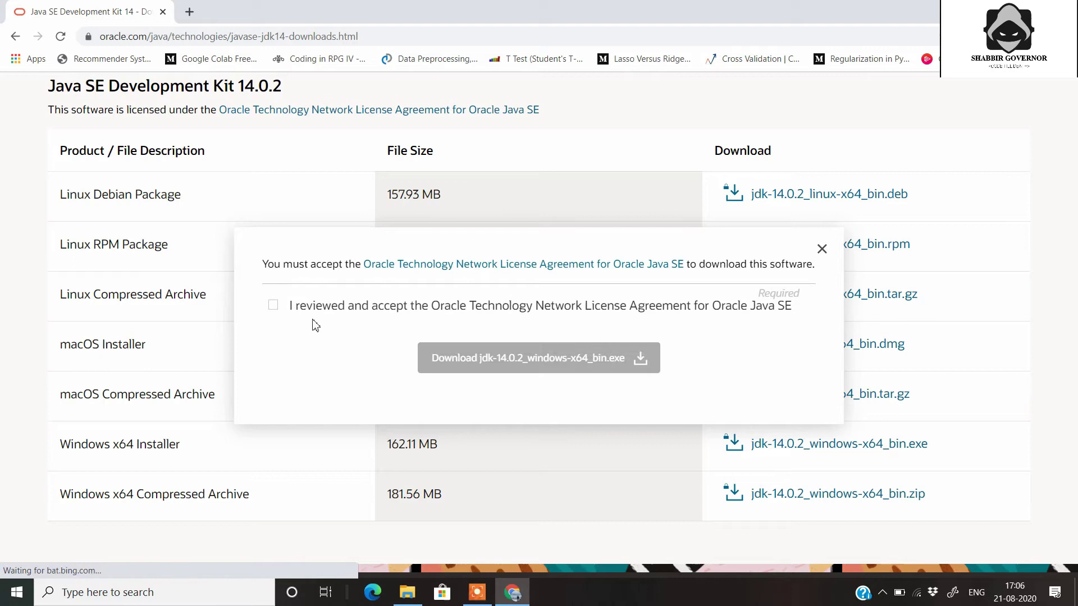
click(273, 307)
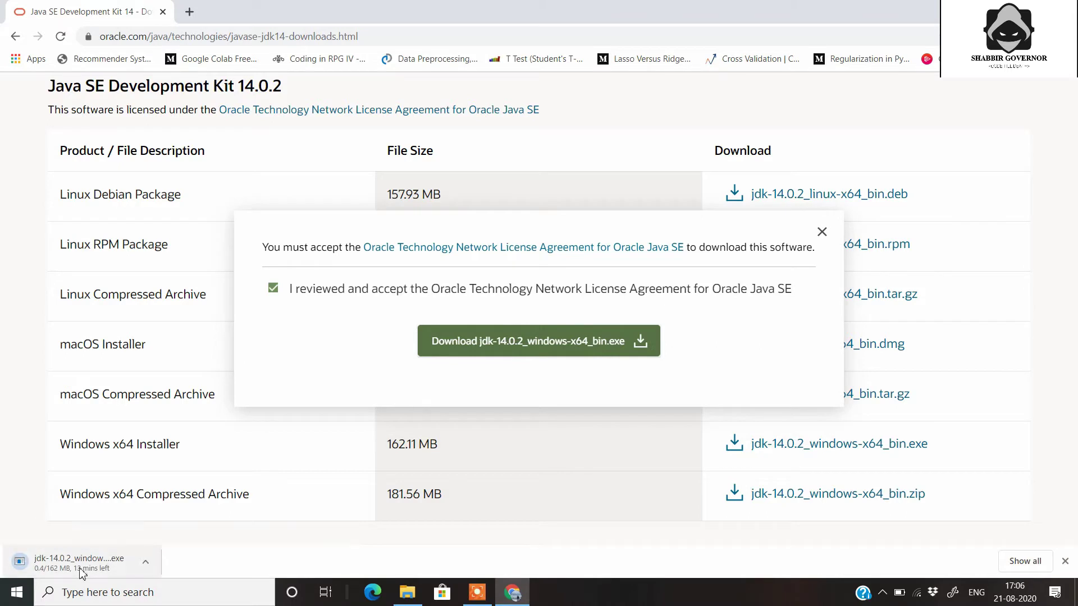
click(145, 562)
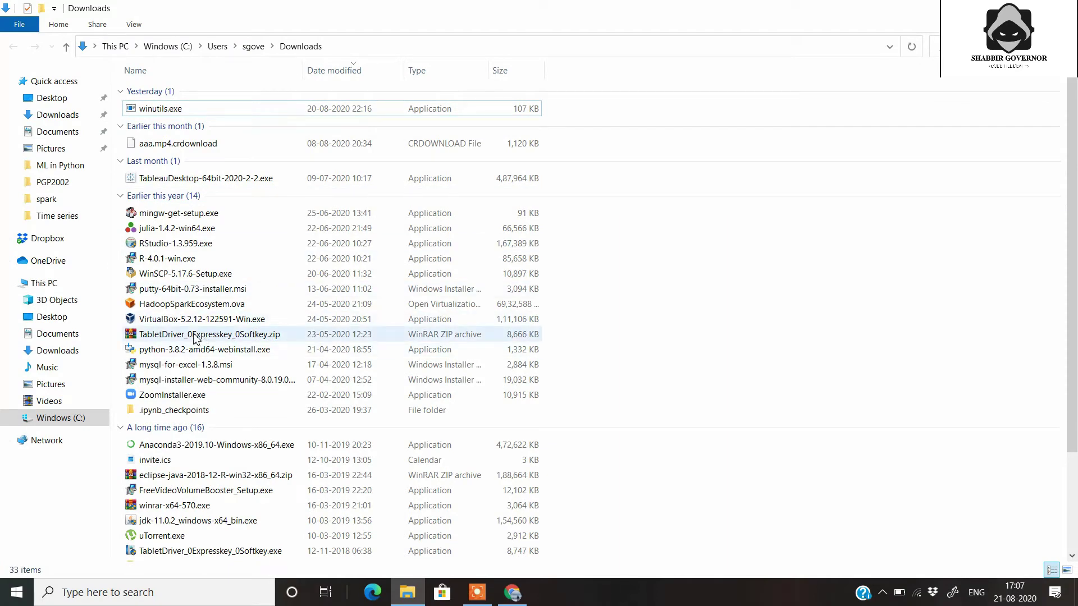
- Run jdk-11.0.2_windows-x64_bin.exe from Downloads and answer No to reinstalling JDK 11.0.2
scroll(195, 337, down, 1)
scroll(195, 337, down, 1)
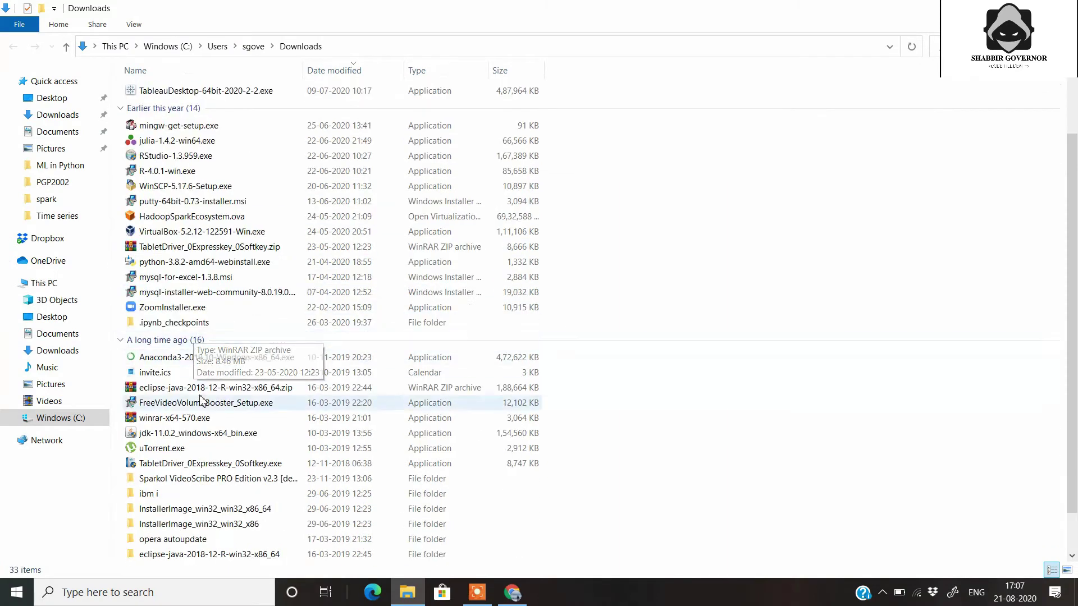
click(163, 439)
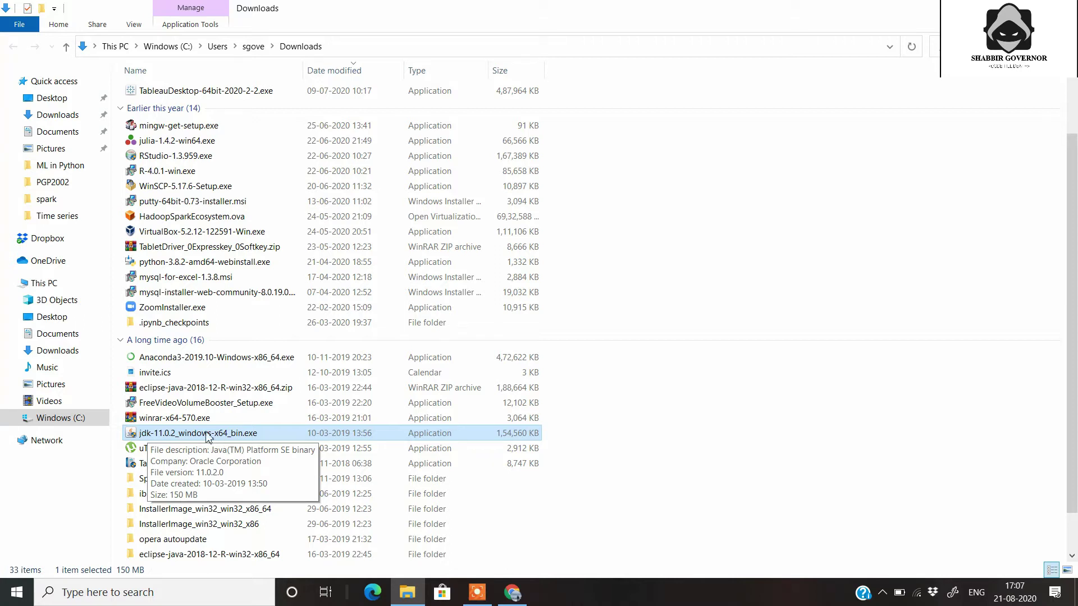
double_click(176, 437)
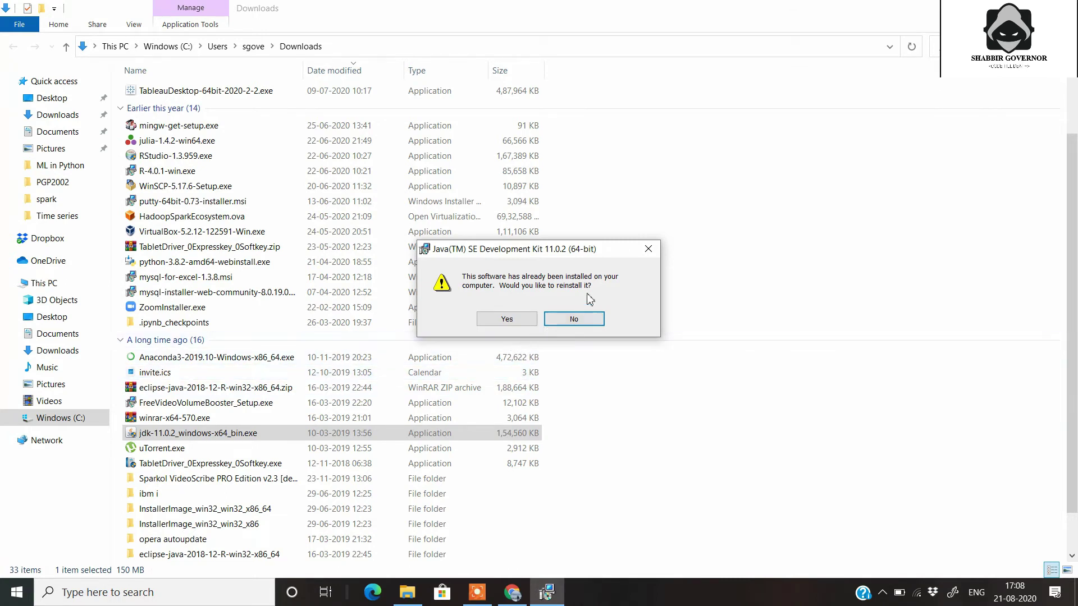
click(659, 250)
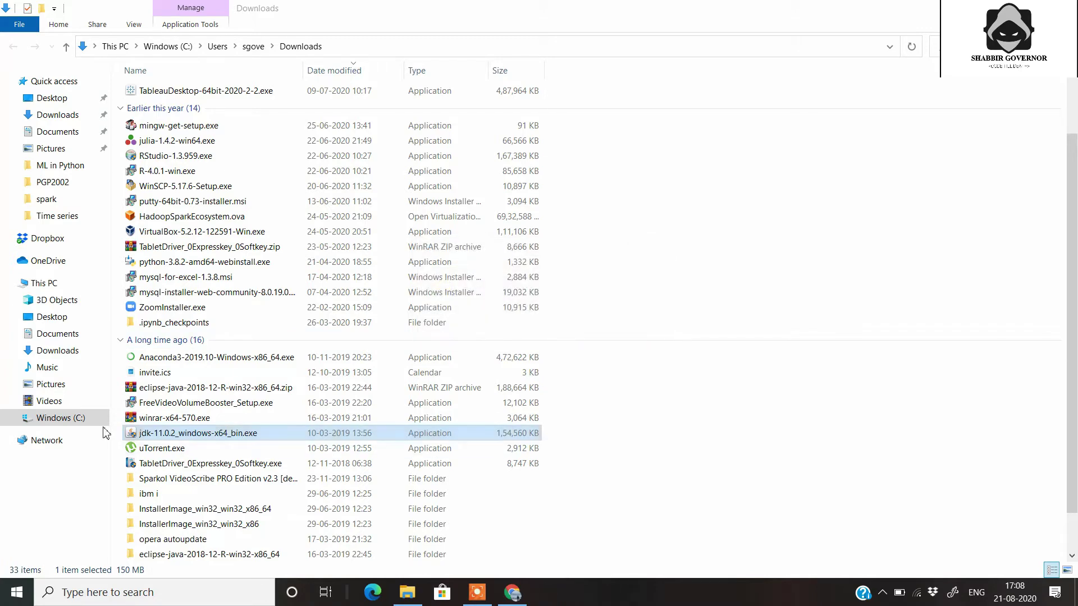
- Navigate to C:\Program Files\Java\jdk\bin in File Explorer
click(71, 419)
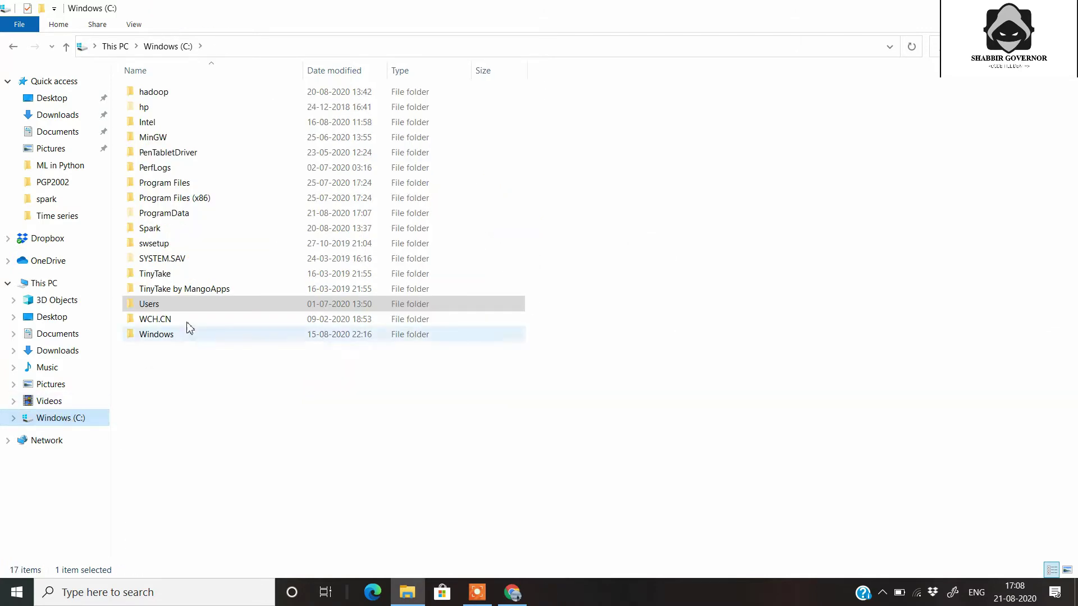
click(165, 185)
double_click(164, 185)
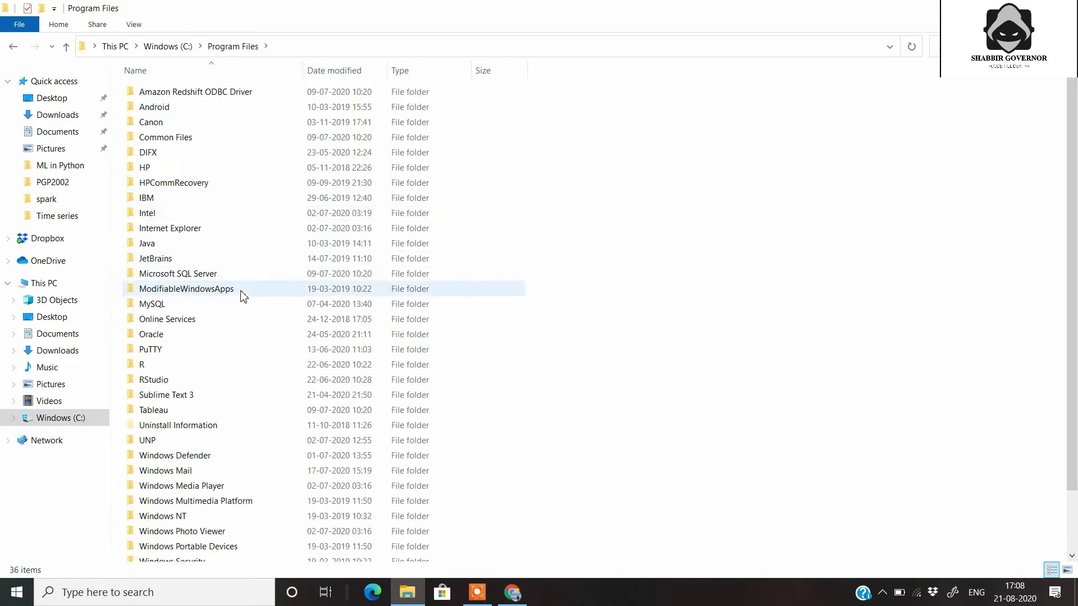
double_click(139, 243)
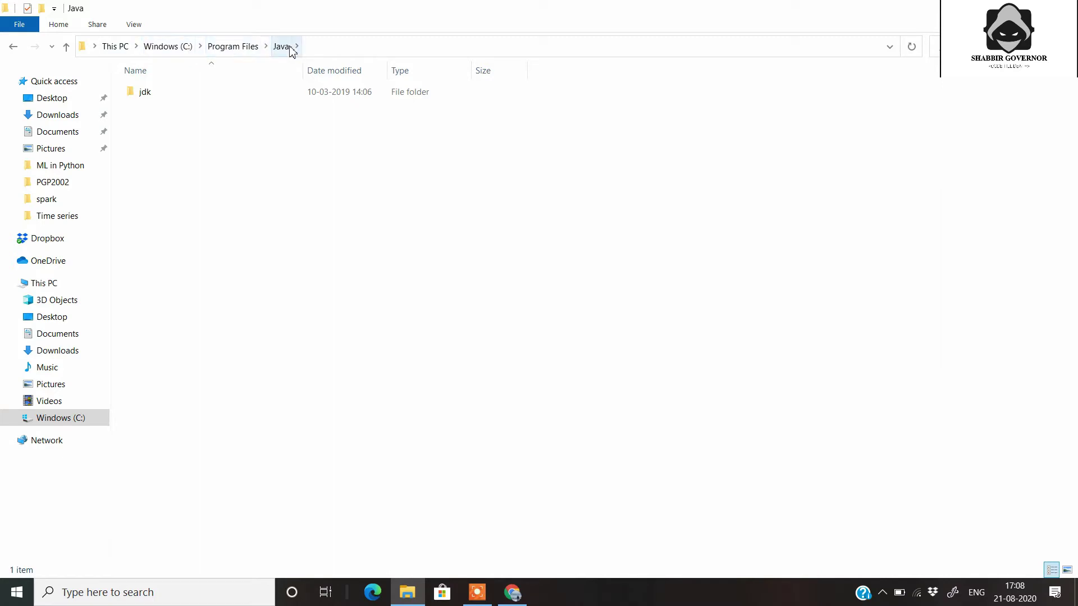
double_click(145, 92)
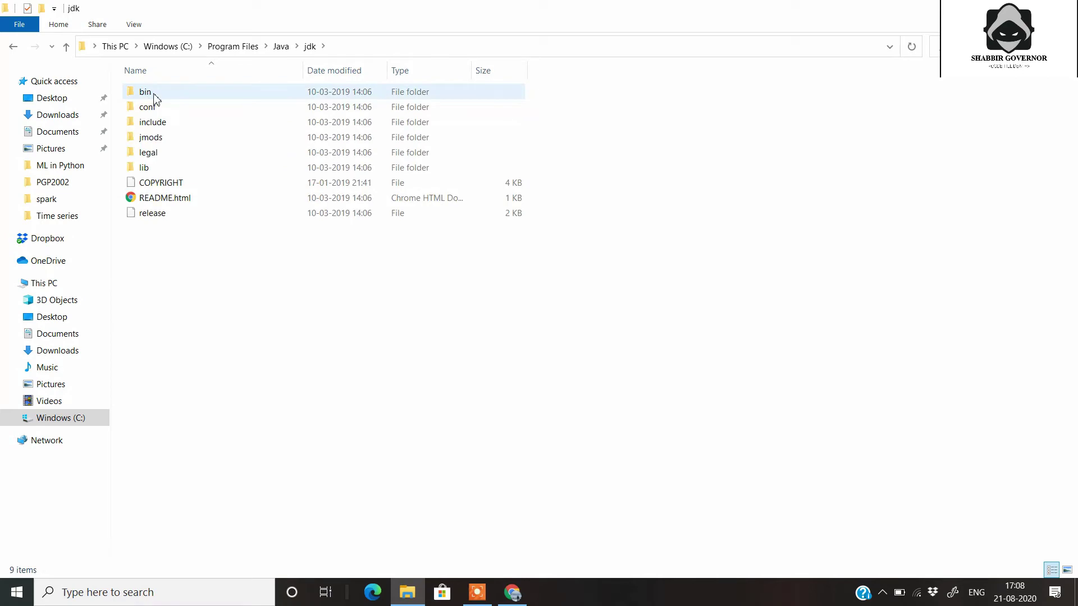
double_click(159, 100)
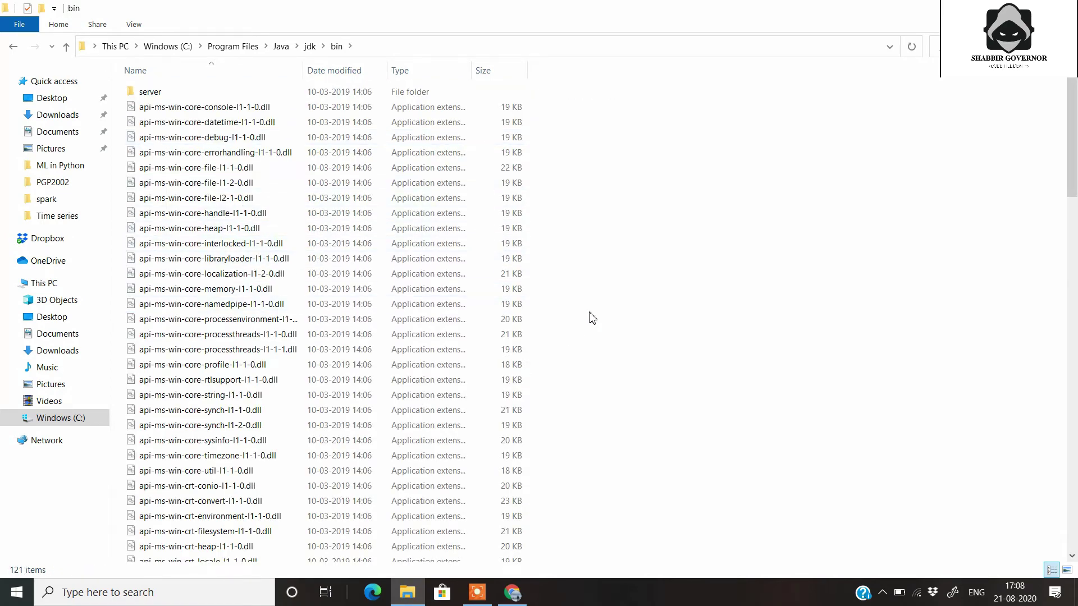
- Check bin for java.exe and javac.exe, then return to the jdk folder
scroll(587, 385, down, 10)
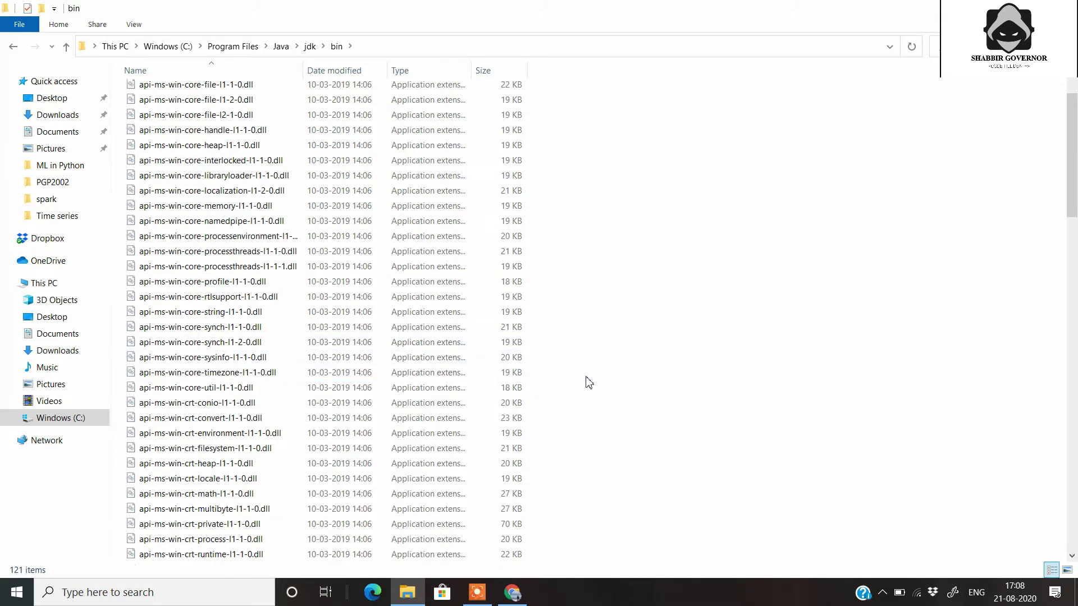
scroll(587, 382, down, 9)
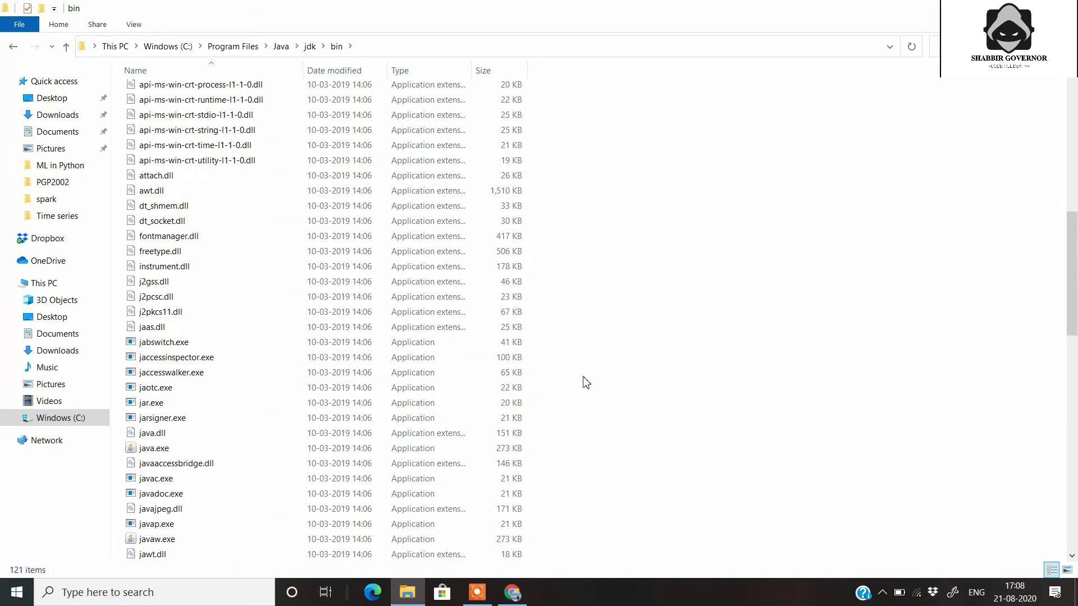
click(13, 47)
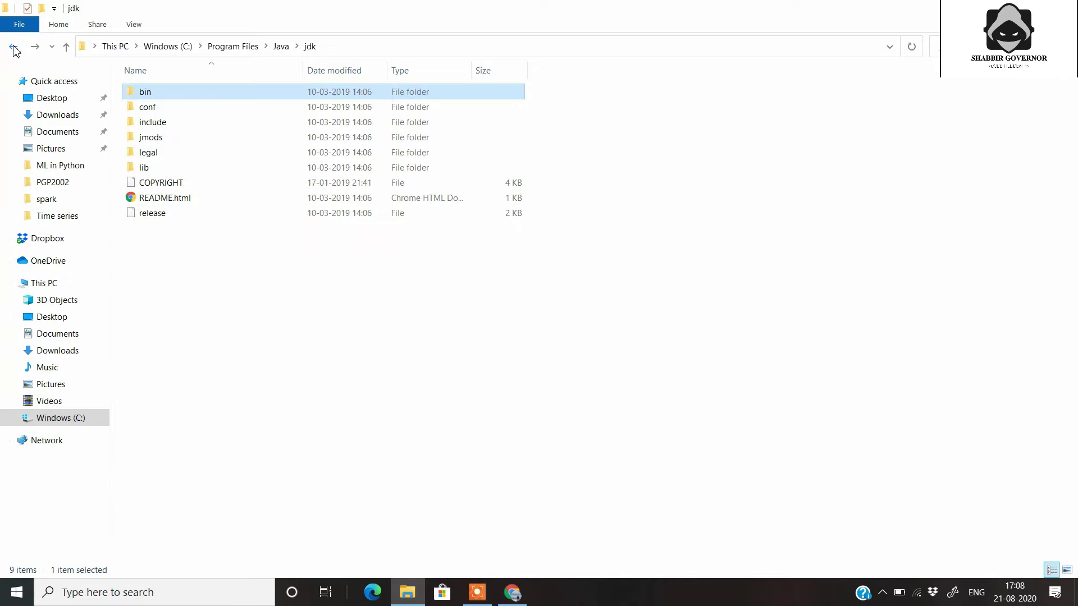
click(13, 47)
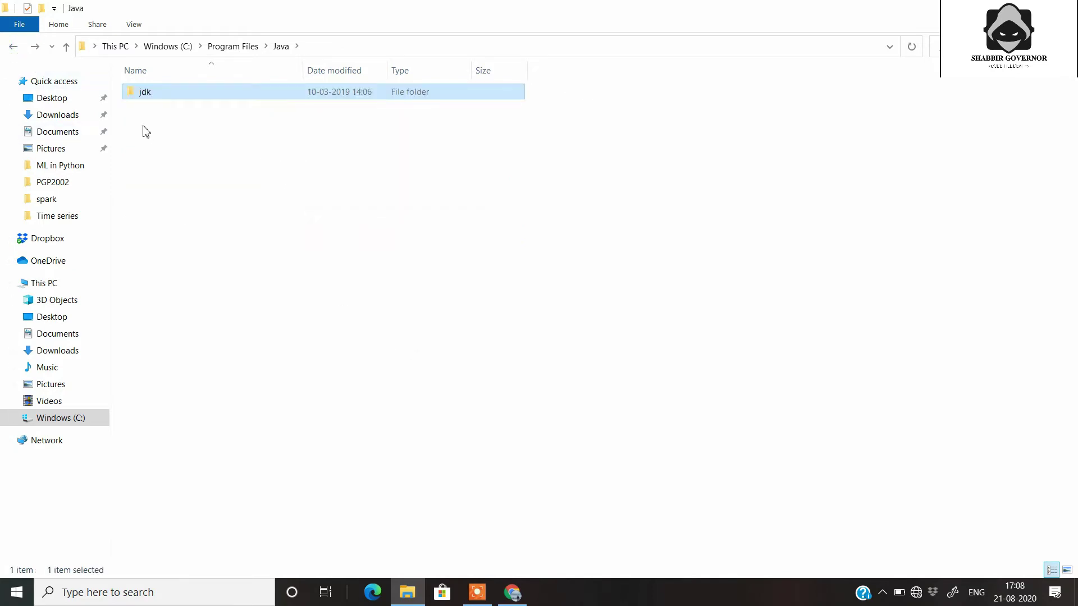
double_click(155, 97)
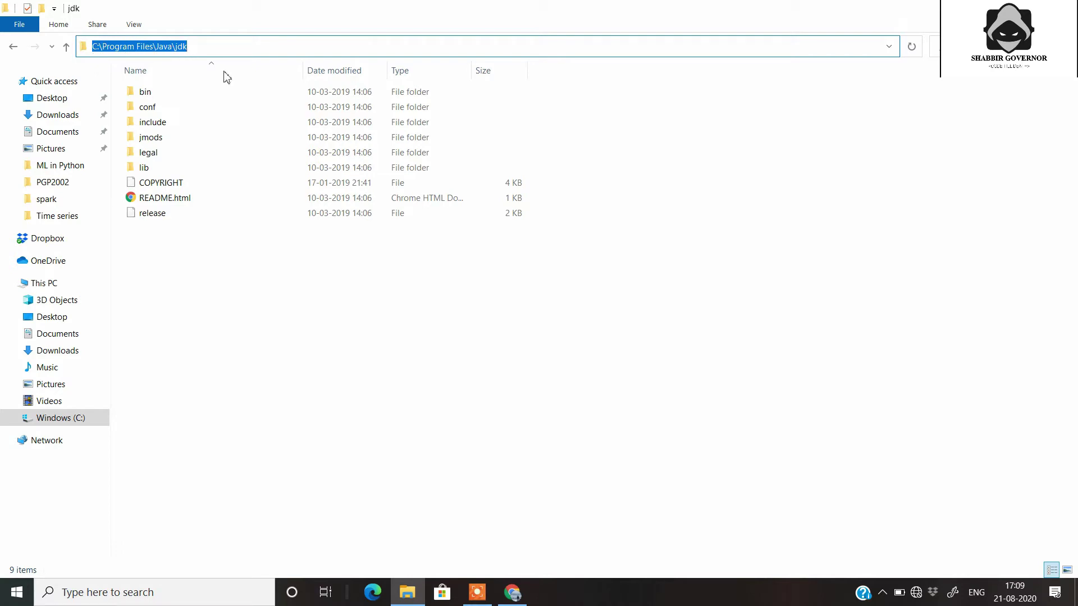
- Search 'en' to open Edit the system environment variables, then open its Environment Variables list
key(super+d)
click(1035, 542)
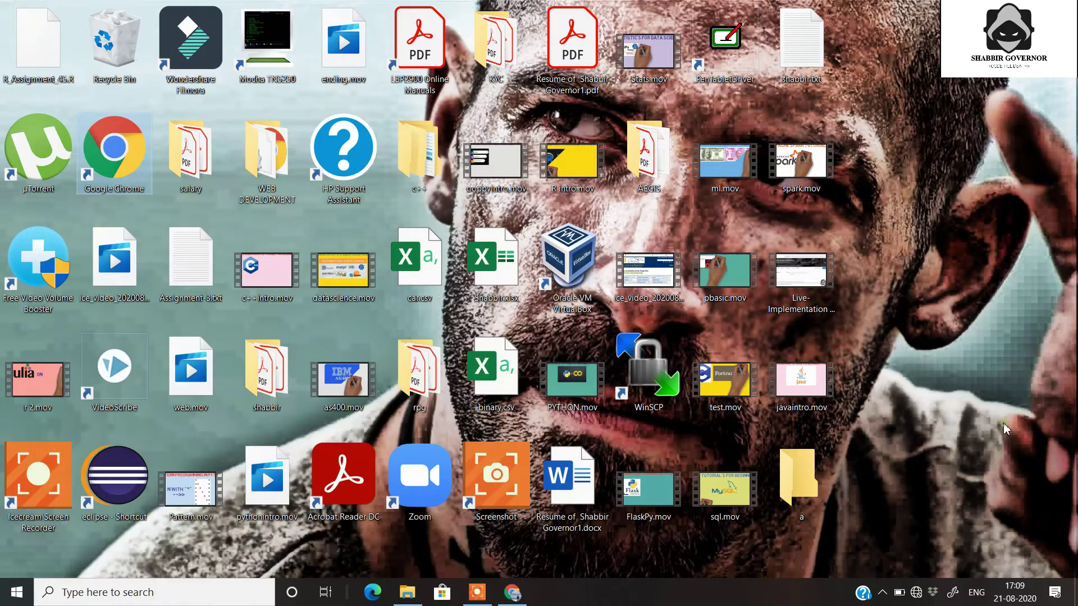
click(92, 587)
text(en)
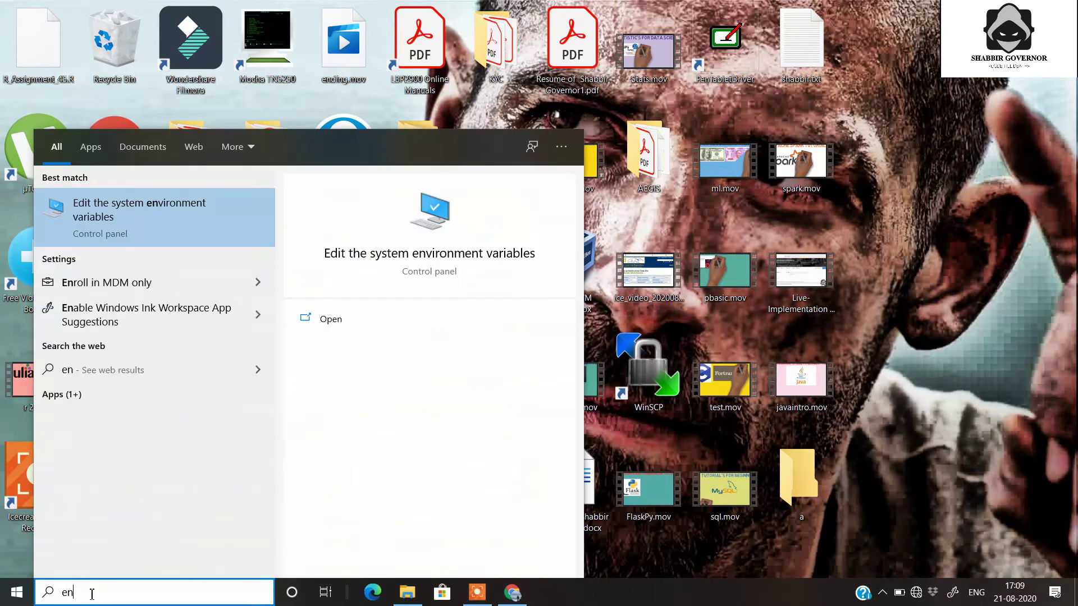
key(Return)
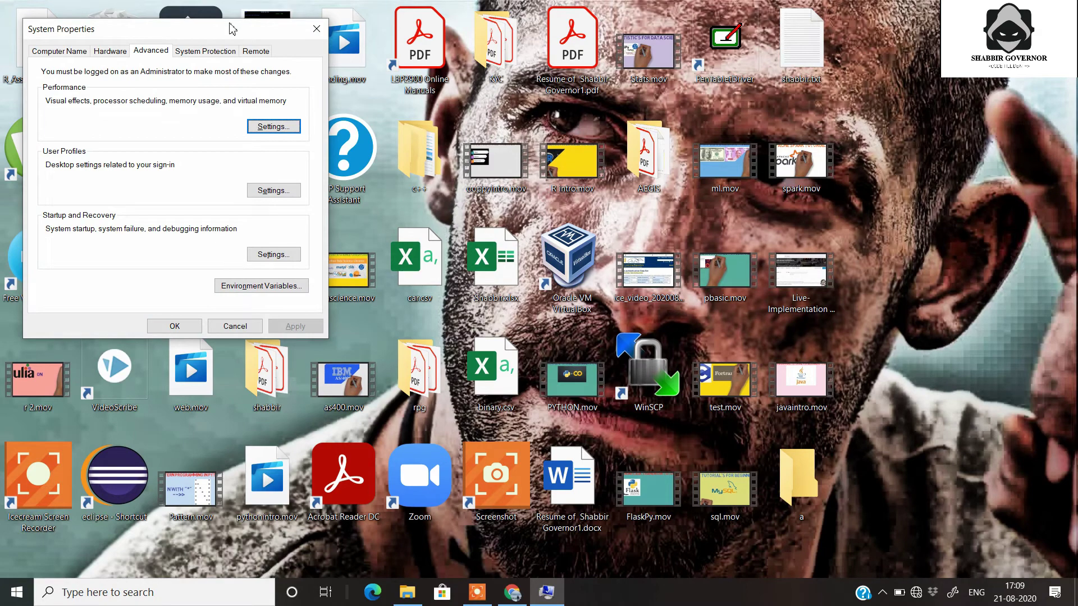
drag(233, 29, 496, 87)
click(525, 343)
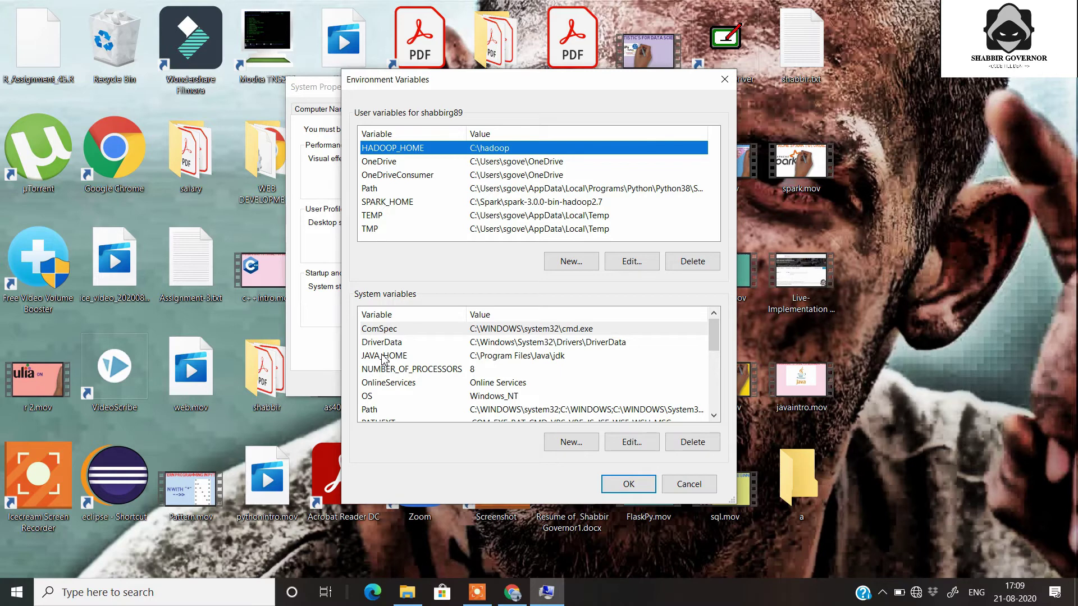
- Select the JAVA_HOME system variable, cancelling a New variable form opened along the way
click(384, 356)
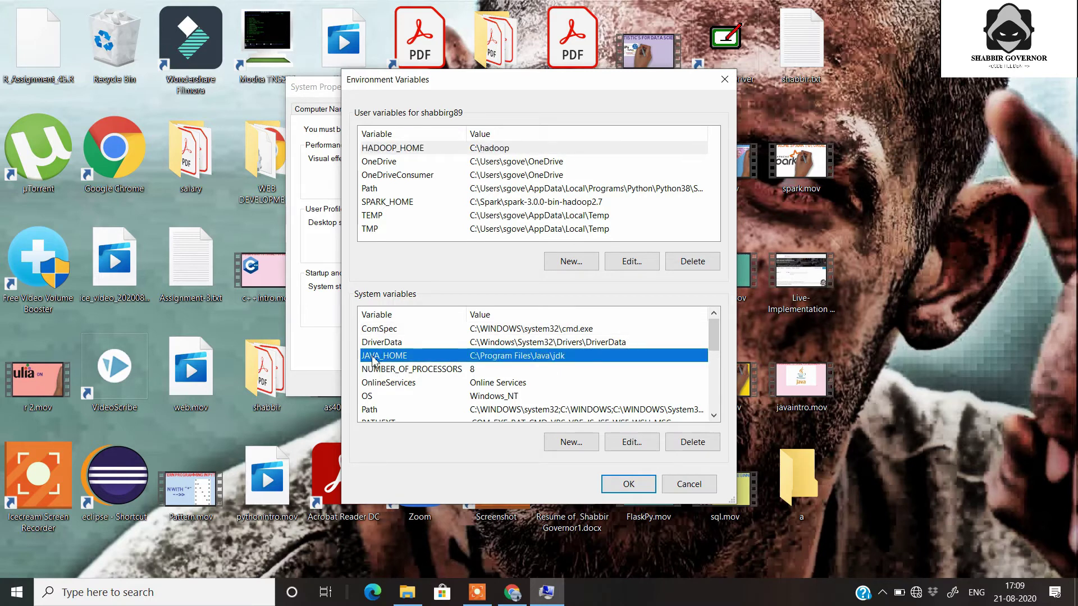
click(571, 449)
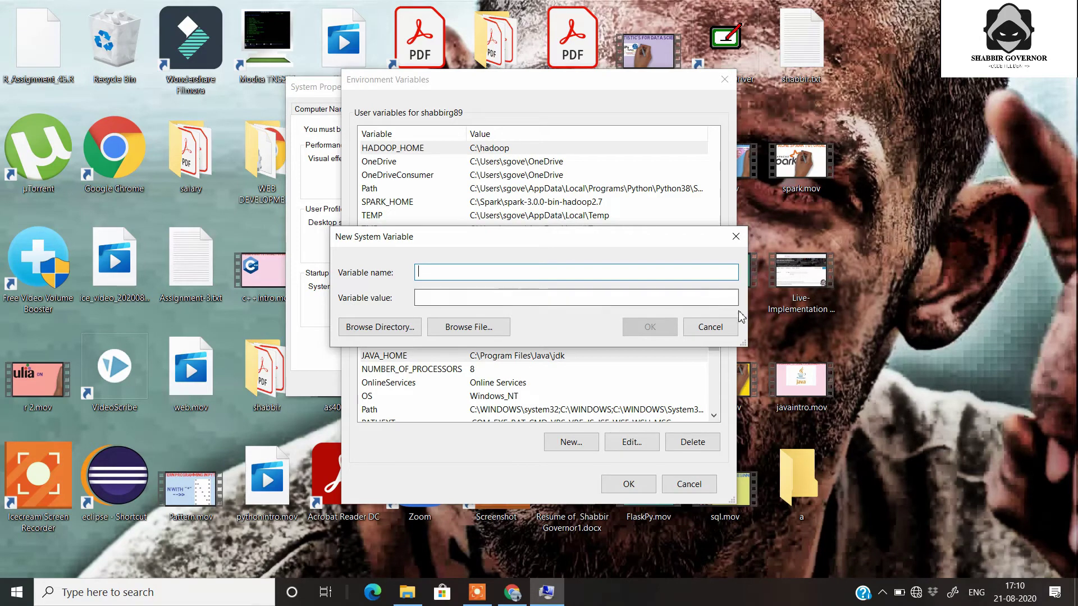
click(735, 237)
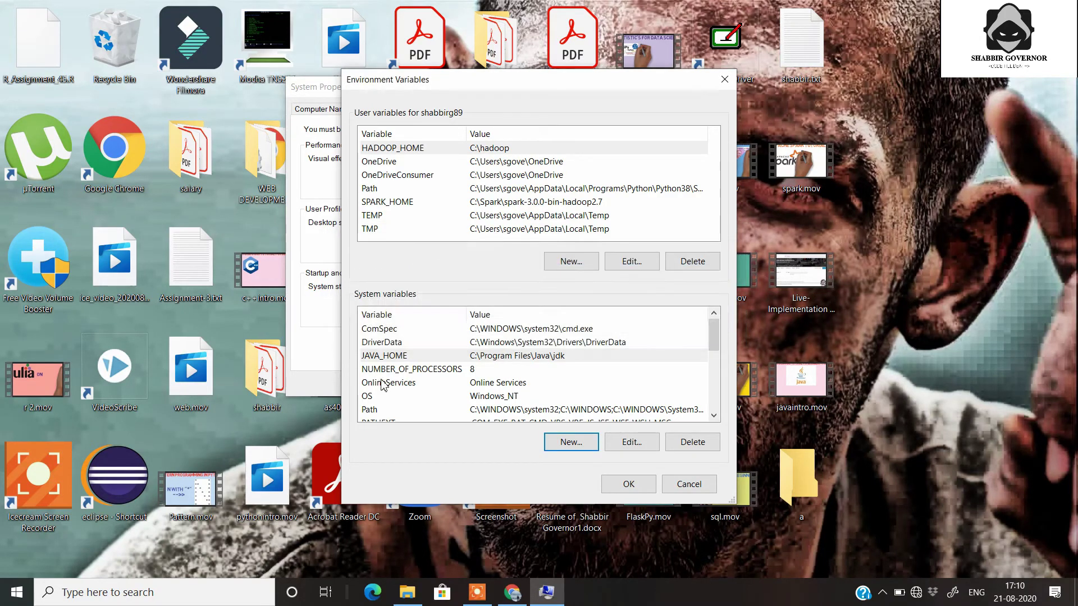
click(387, 356)
- Open JAVA_HOME twice to verify its value C:\Program Files\Java\jdk, leaving it unchanged
click(629, 441)
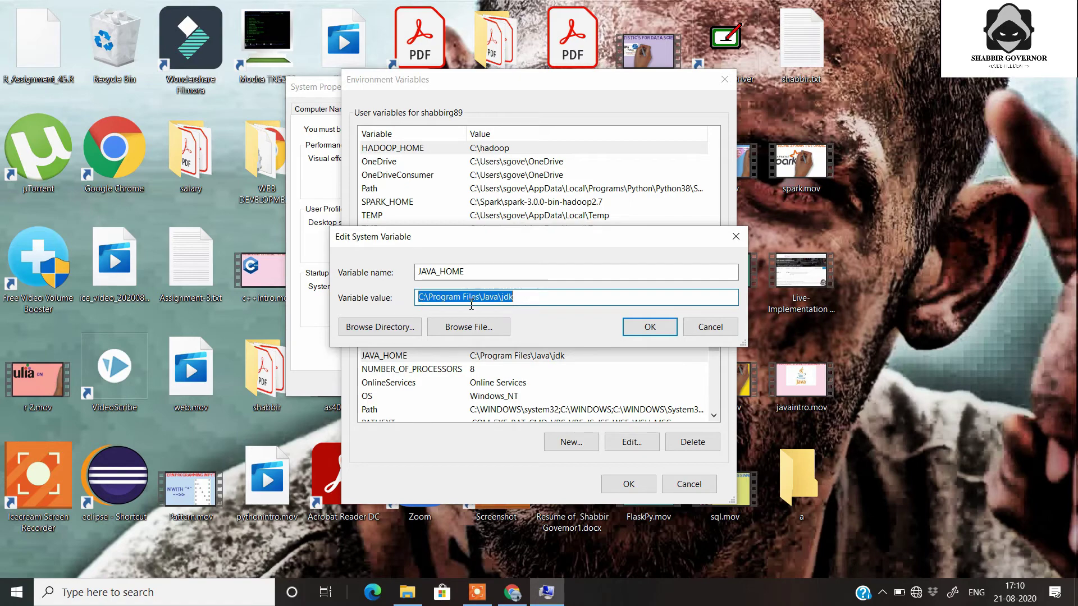
click(643, 328)
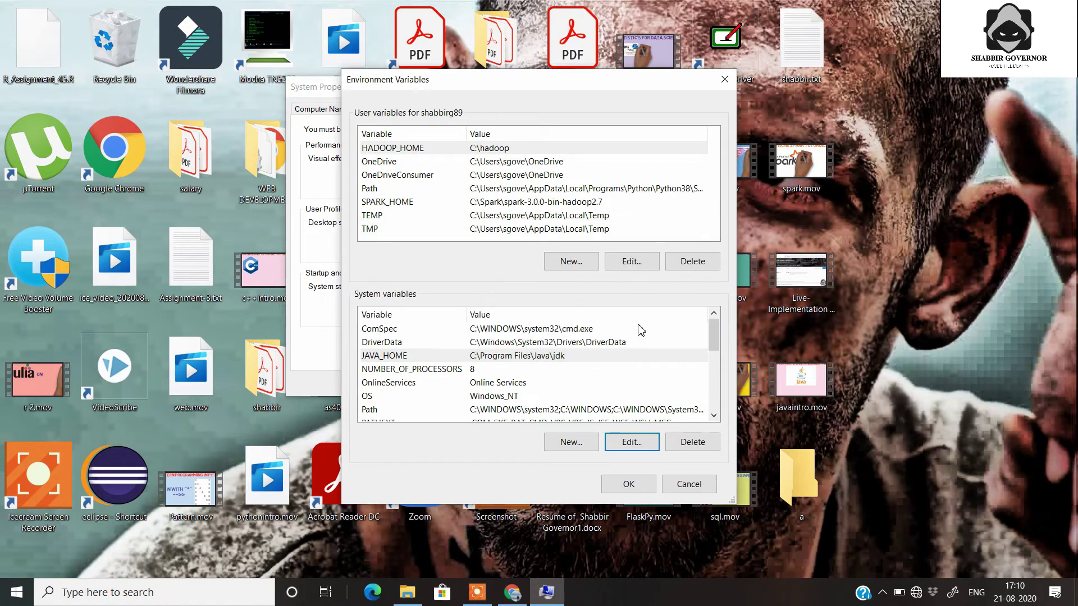
click(393, 357)
click(630, 442)
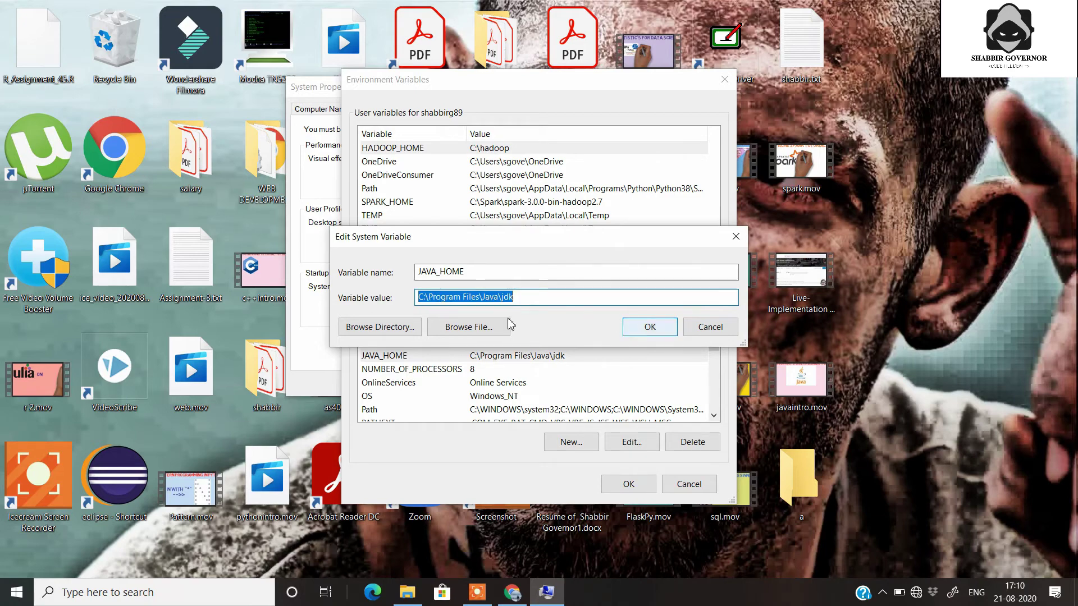
click(640, 330)
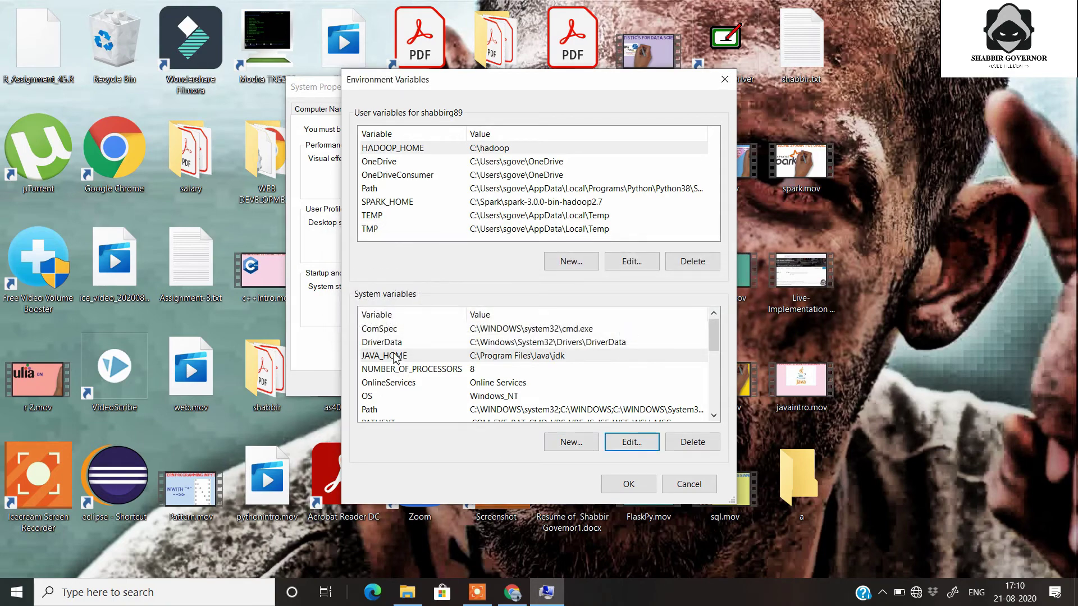
- Check the system Path entries include %JAVA_HOME%\bin, discard an empty entry, and save the list
scroll(425, 372, down, 1)
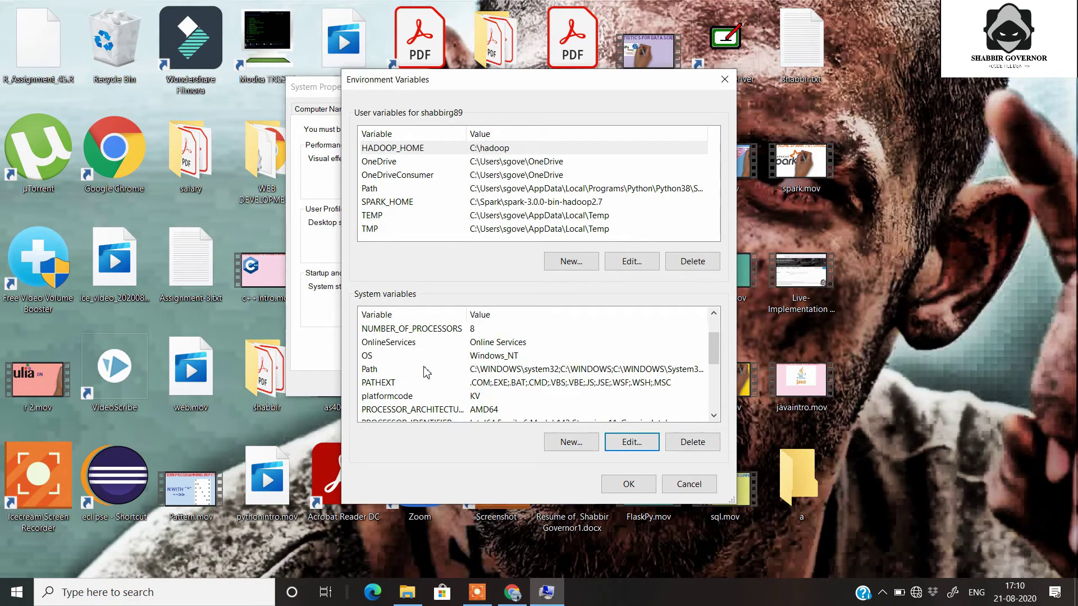
click(374, 370)
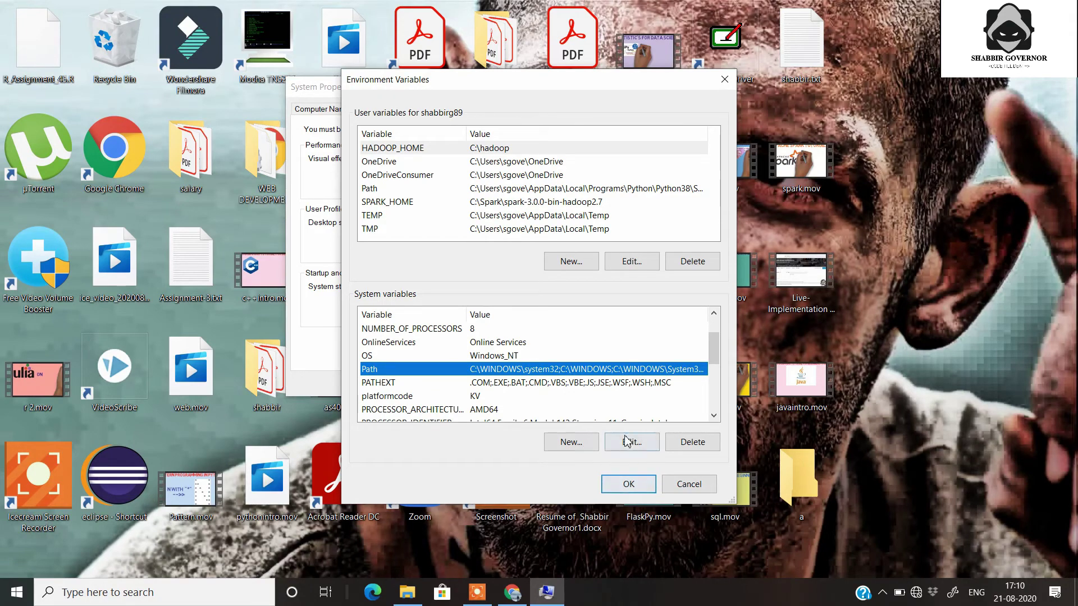
click(630, 443)
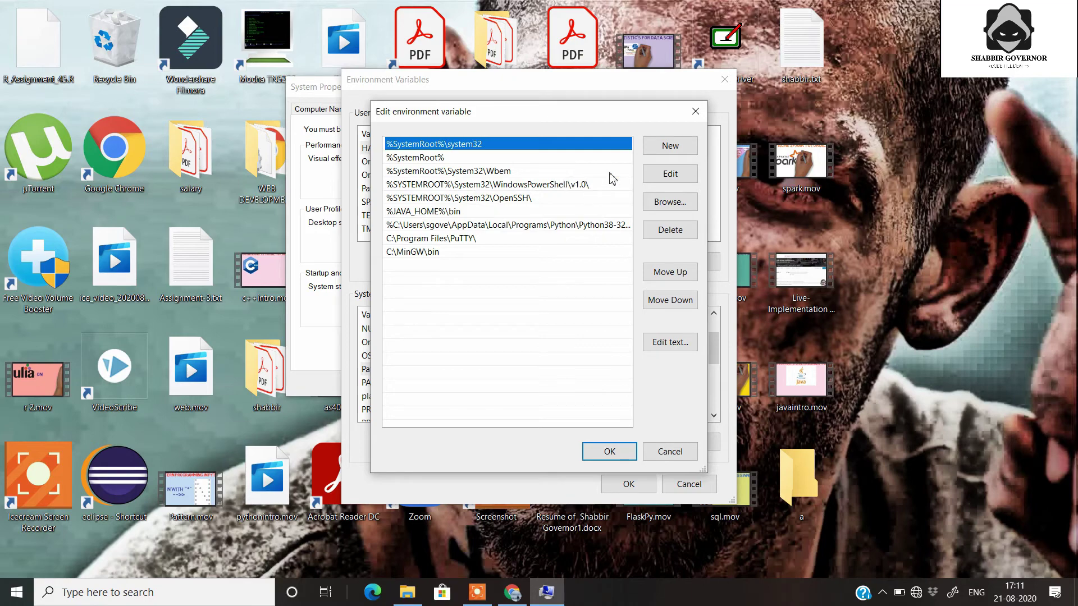
click(661, 148)
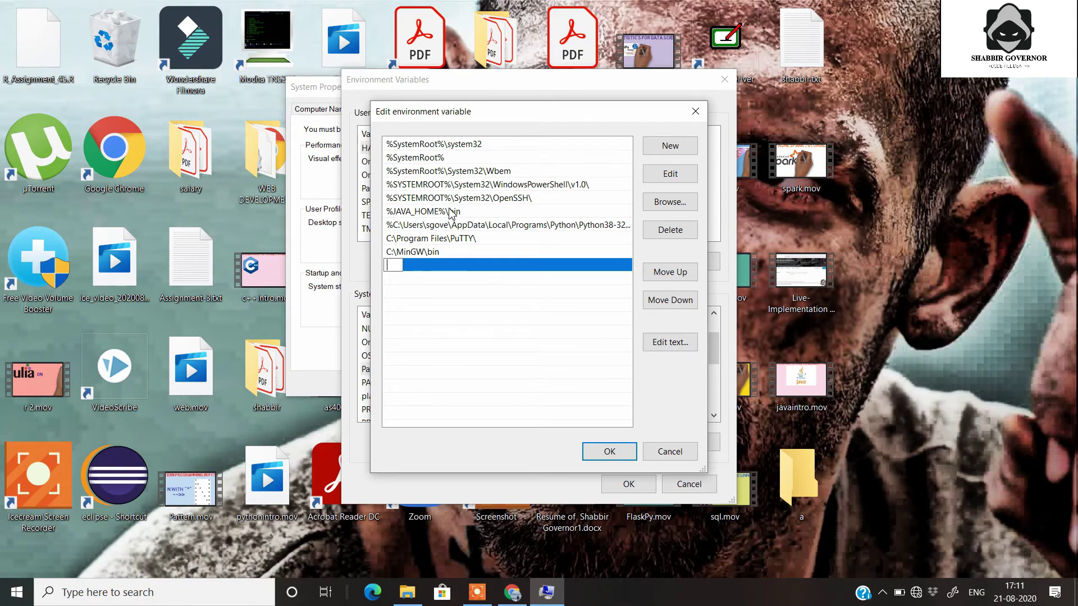
click(458, 213)
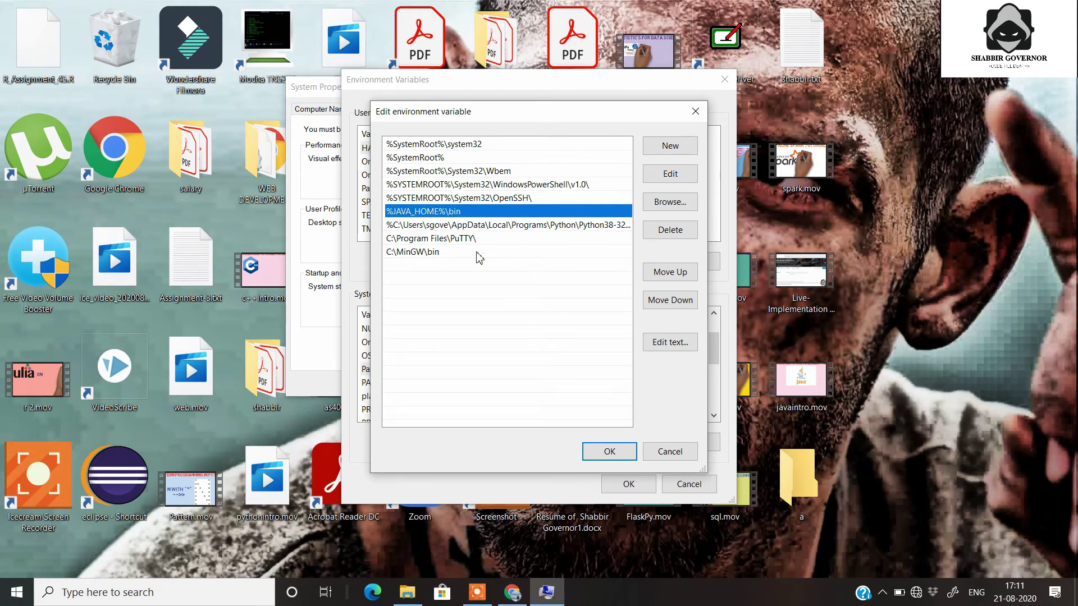
click(617, 454)
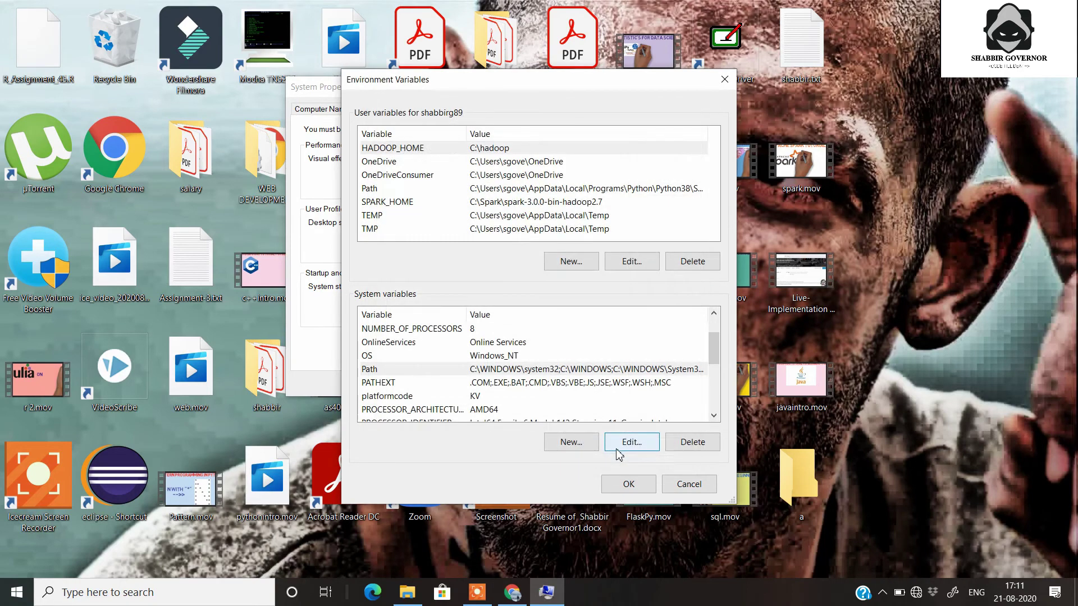
- Close System Properties and launch a maximized Command Prompt via the cmd search
click(627, 485)
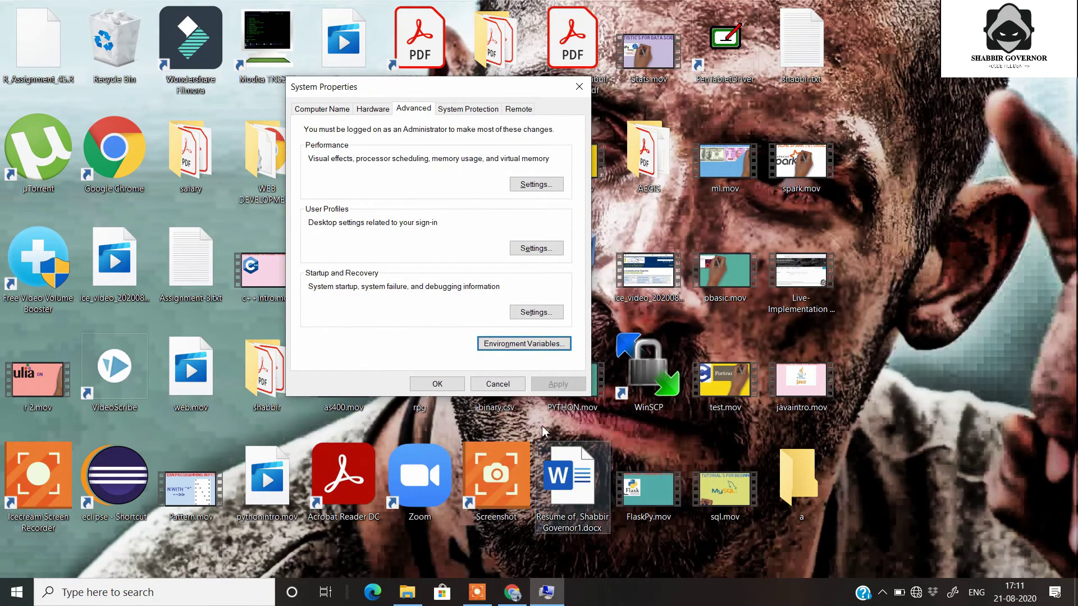
click(433, 384)
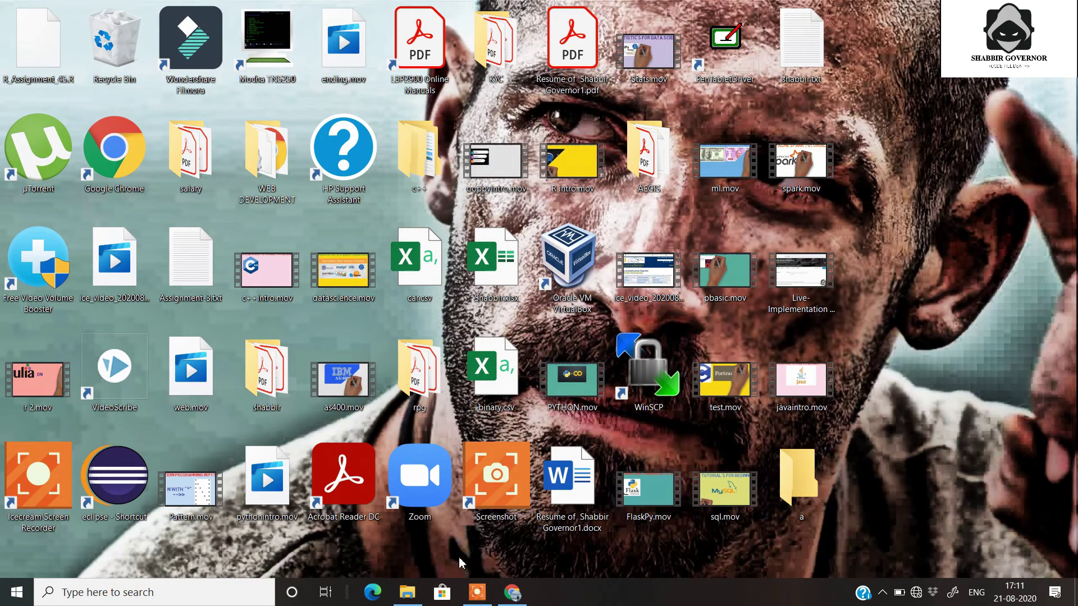
click(166, 600)
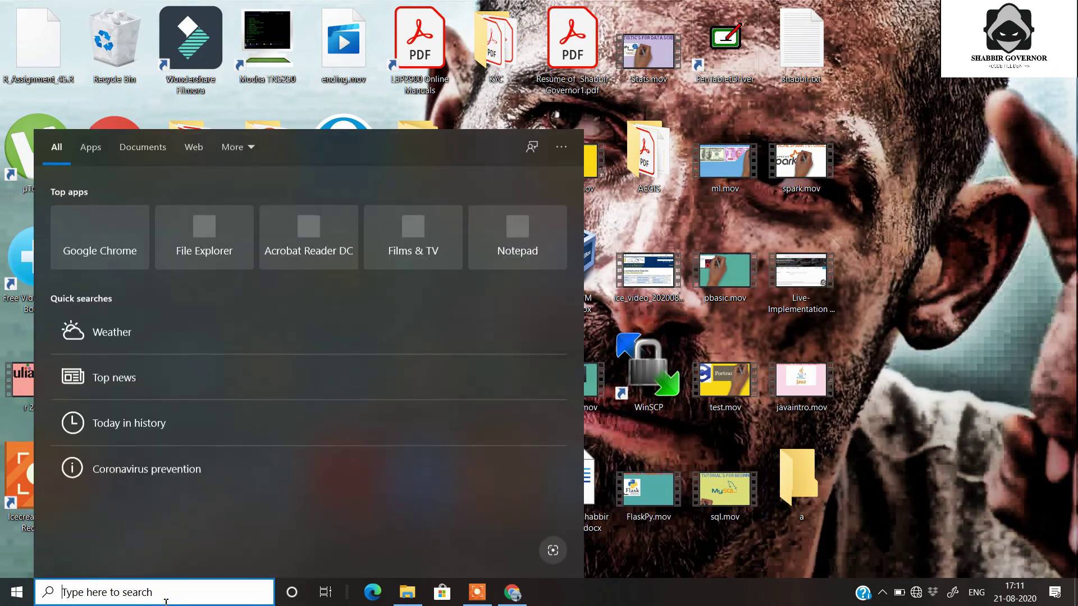
text(cmd)
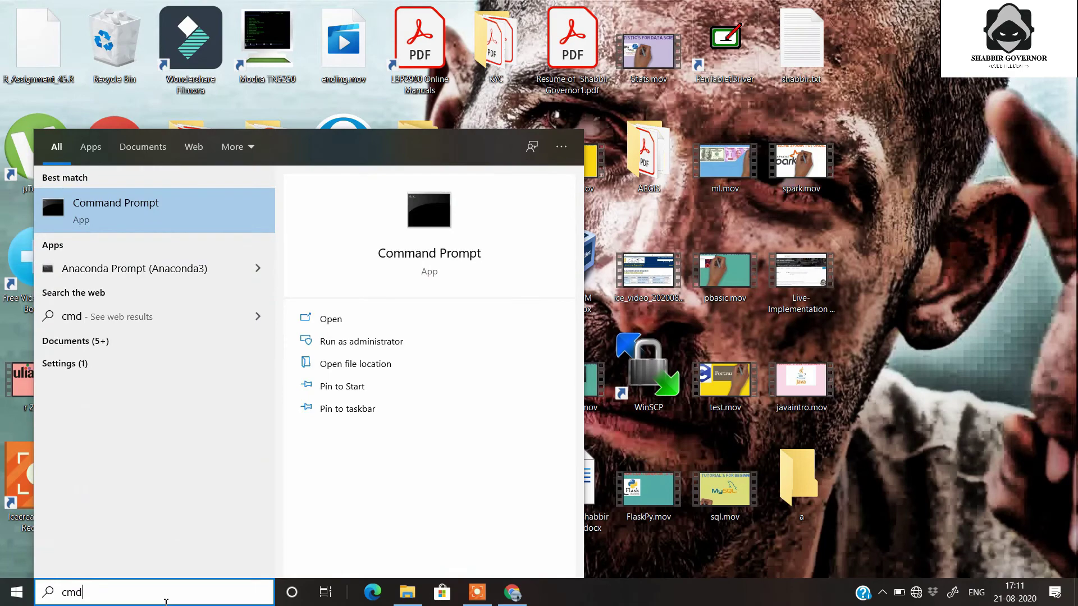
key(Return)
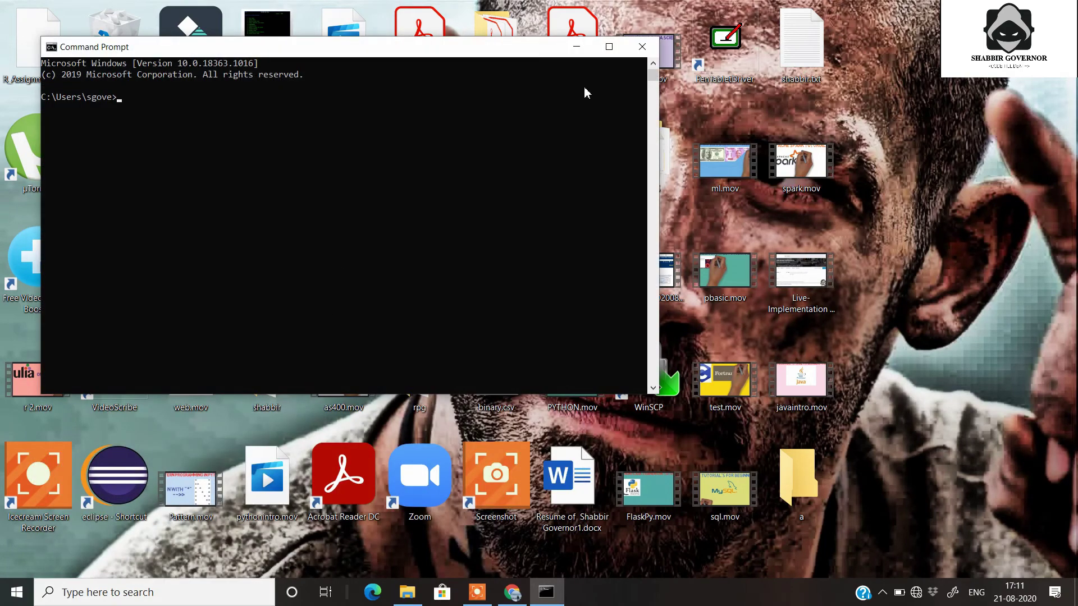
click(609, 46)
- Run java and scroll through its usage and options help
scroll(322, 225, up, 5)
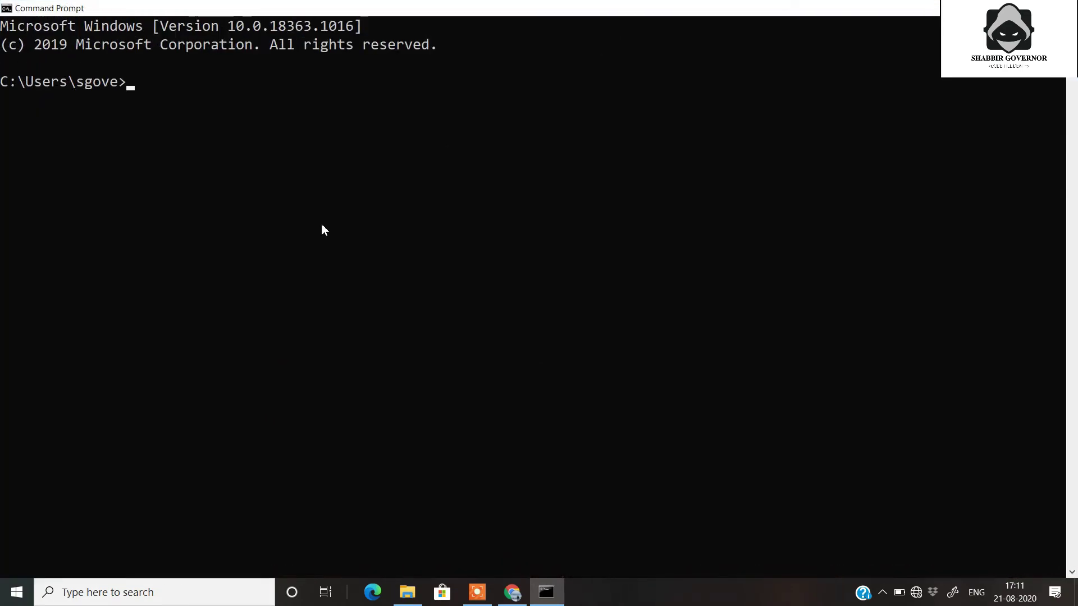
text(java)
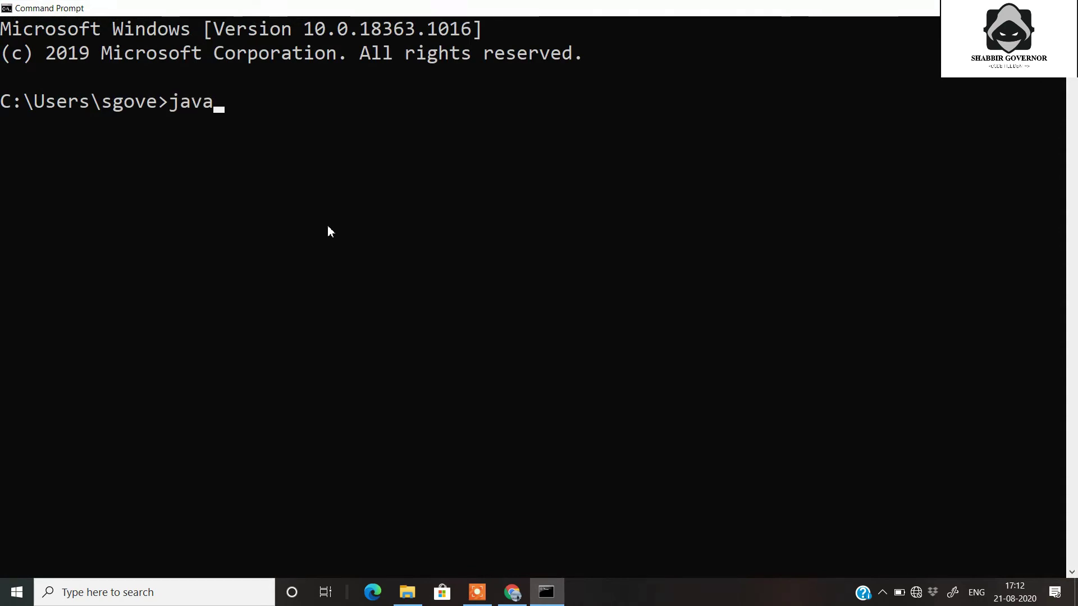
key(Return)
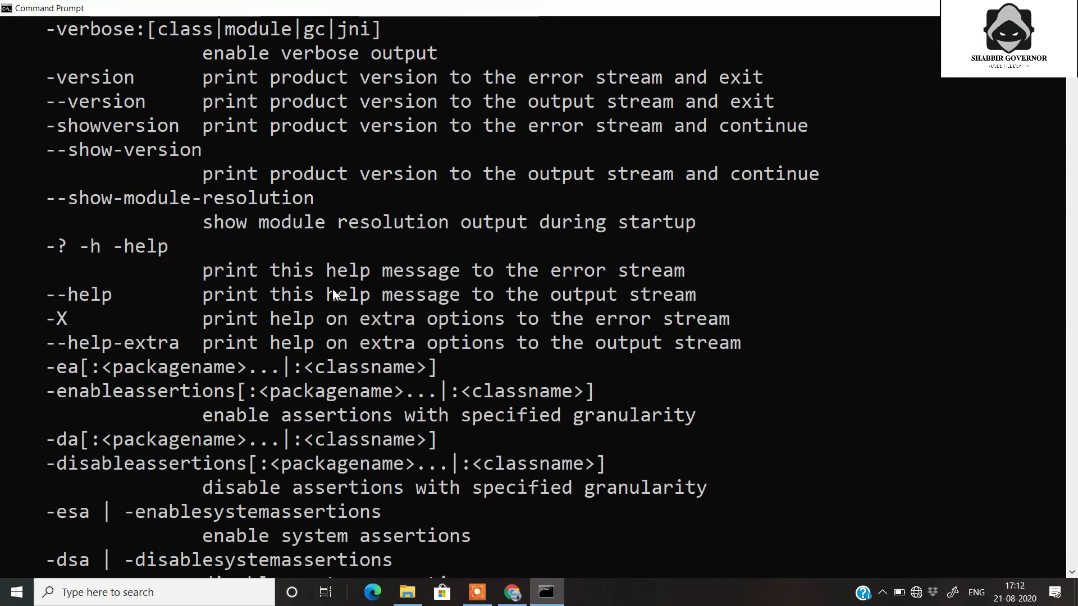
scroll(332, 292, up, 15)
scroll(332, 298, up, 2)
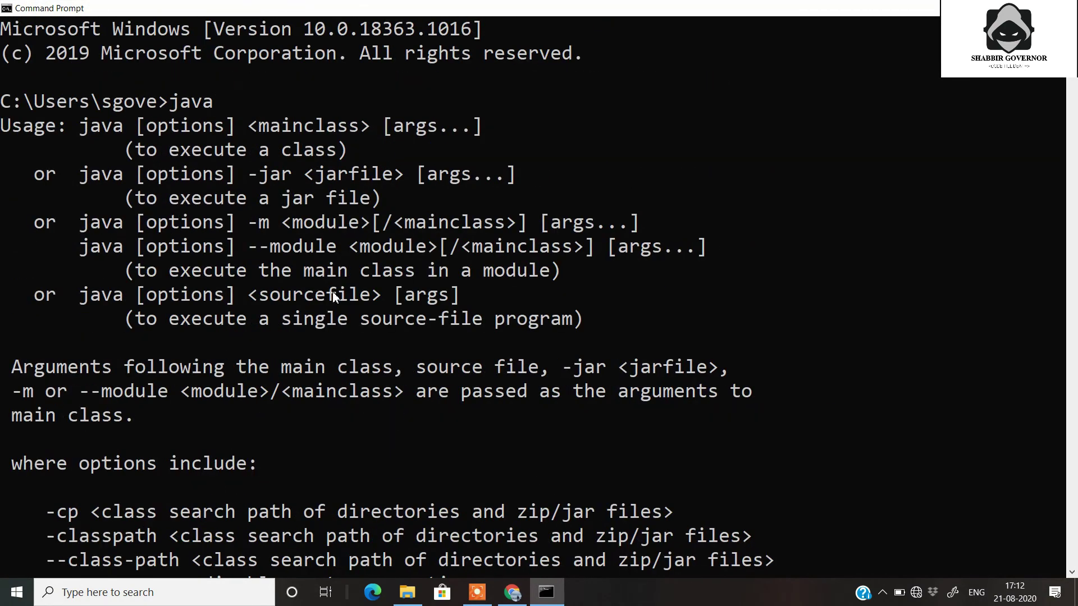
scroll(259, 145, down, 5)
scroll(258, 144, down, 20)
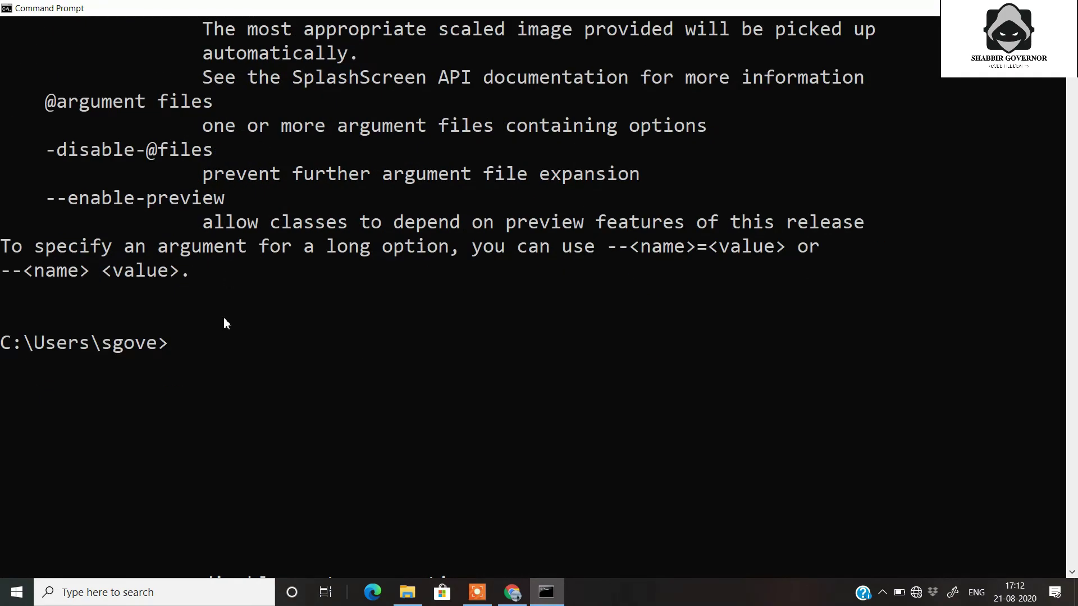
scroll(226, 377, down, 3)
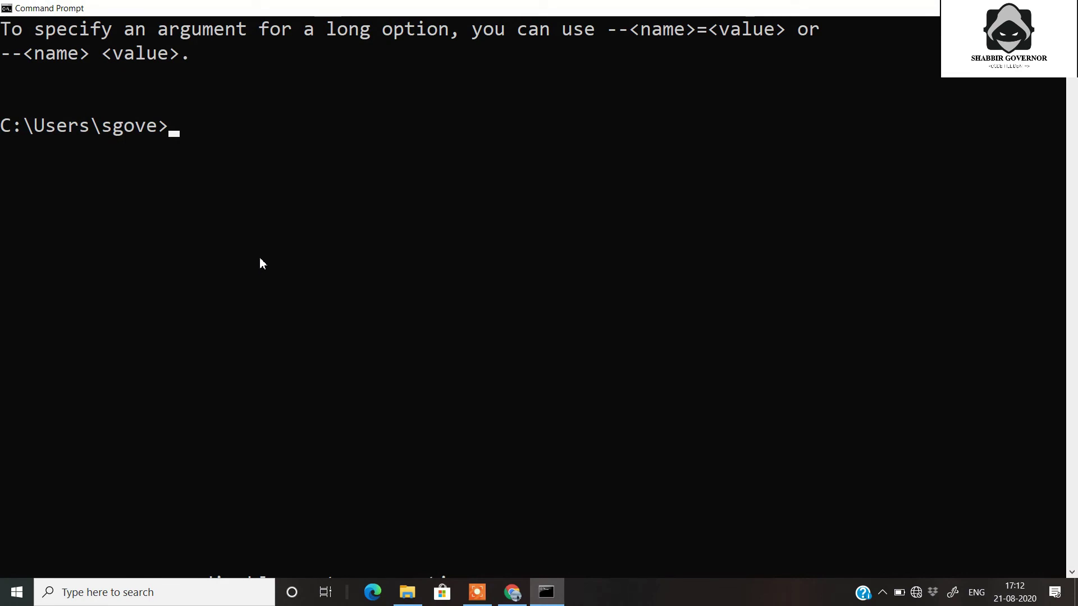
- Run java -version and javac -version, both reporting 11.0.2
text(java -version)
key(Return)
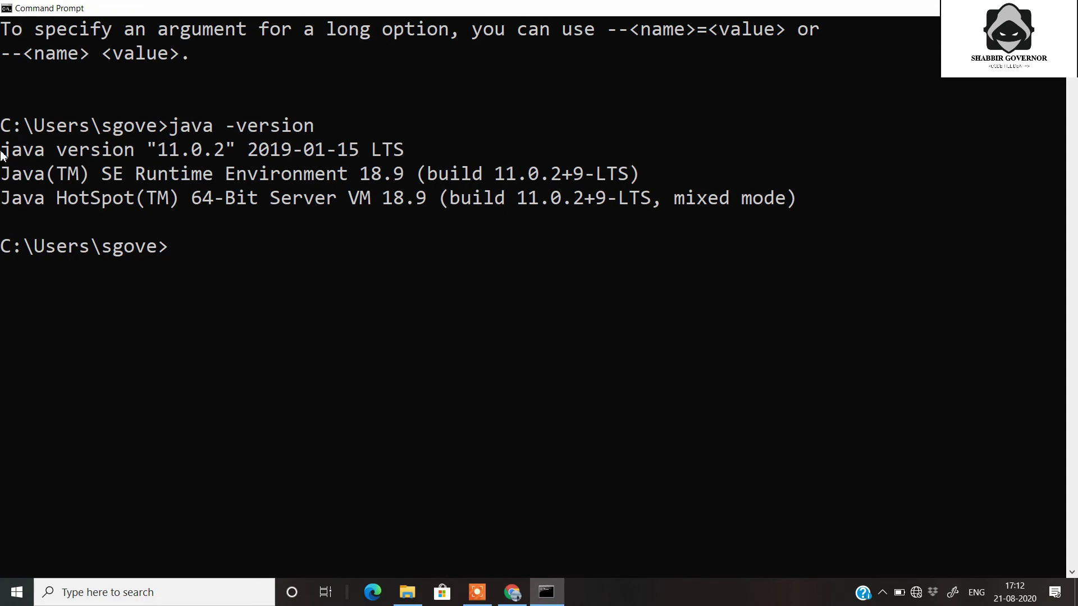
drag(2, 154, 417, 164)
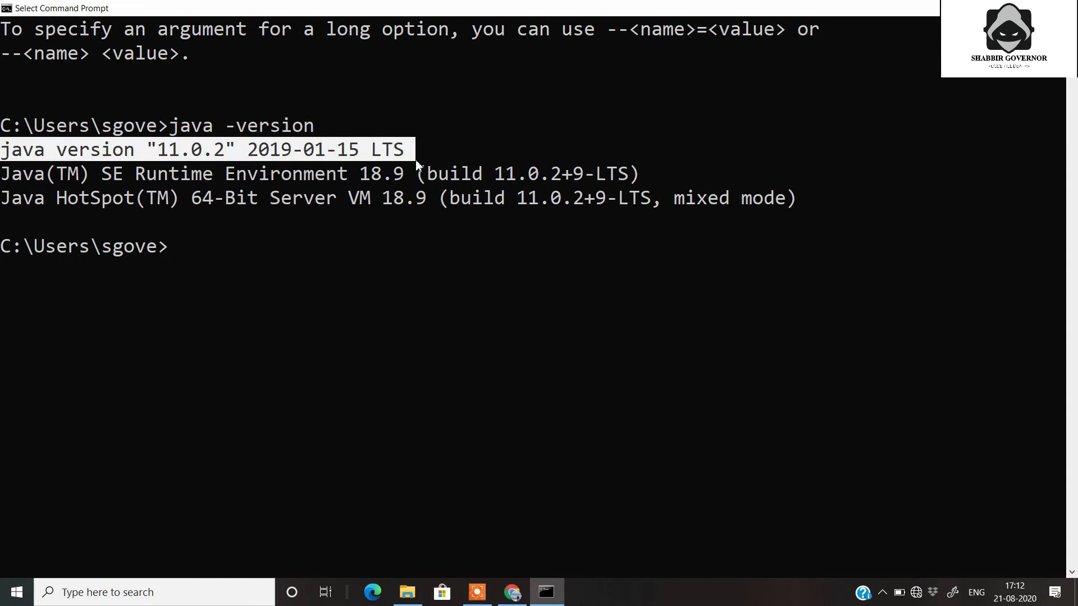
click(179, 253)
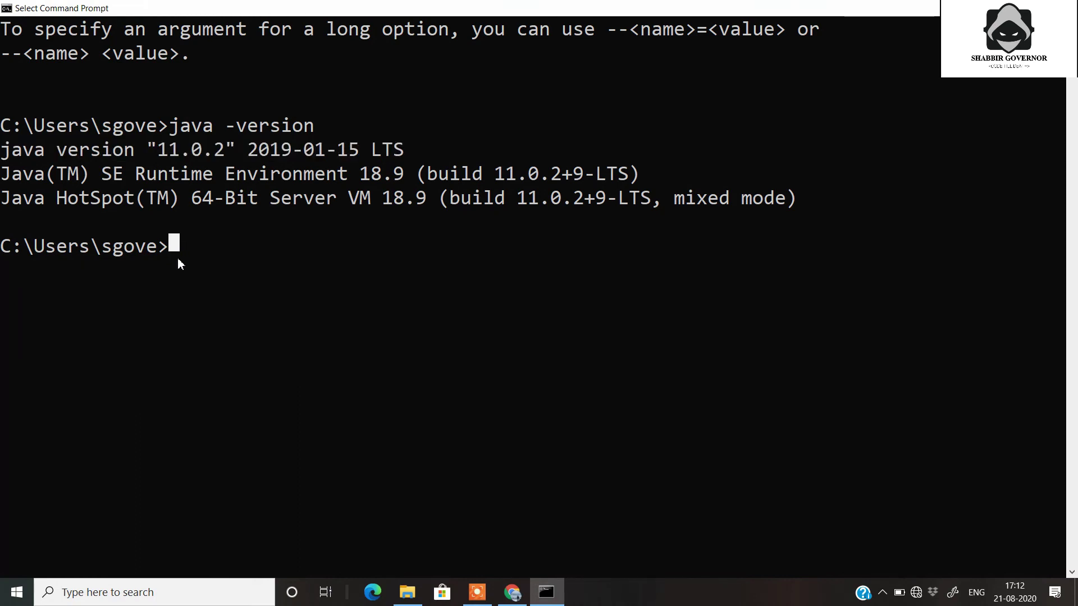
text(javac -ver)
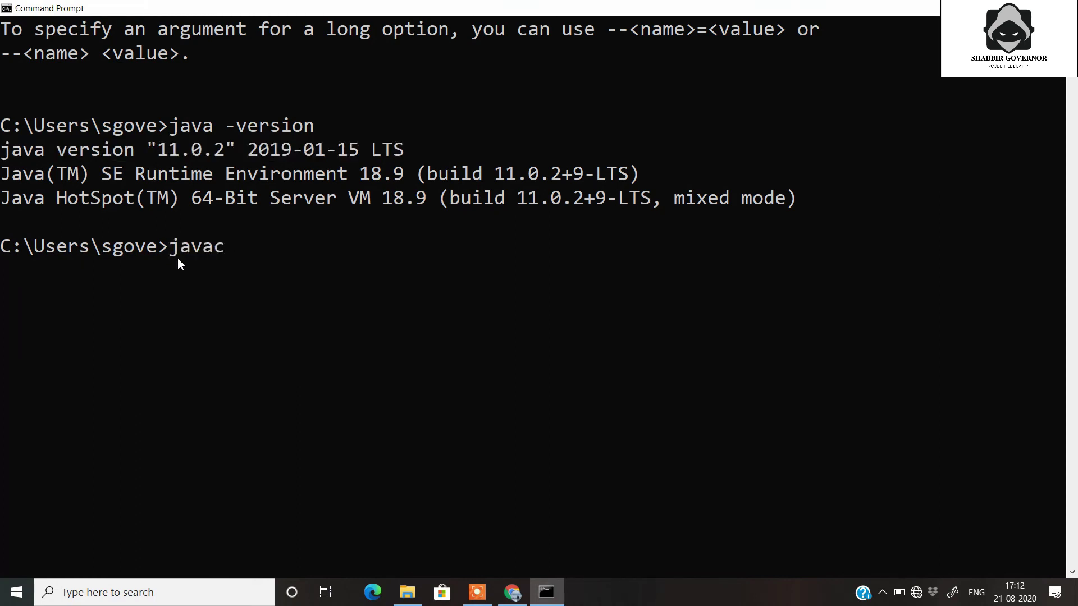
text(sion)
key(Return)
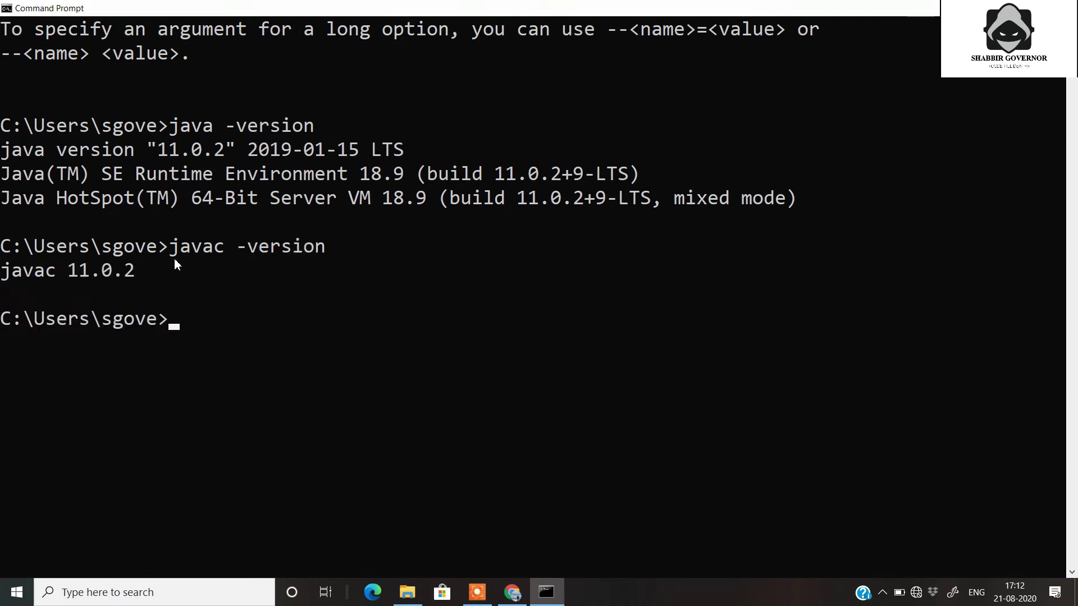